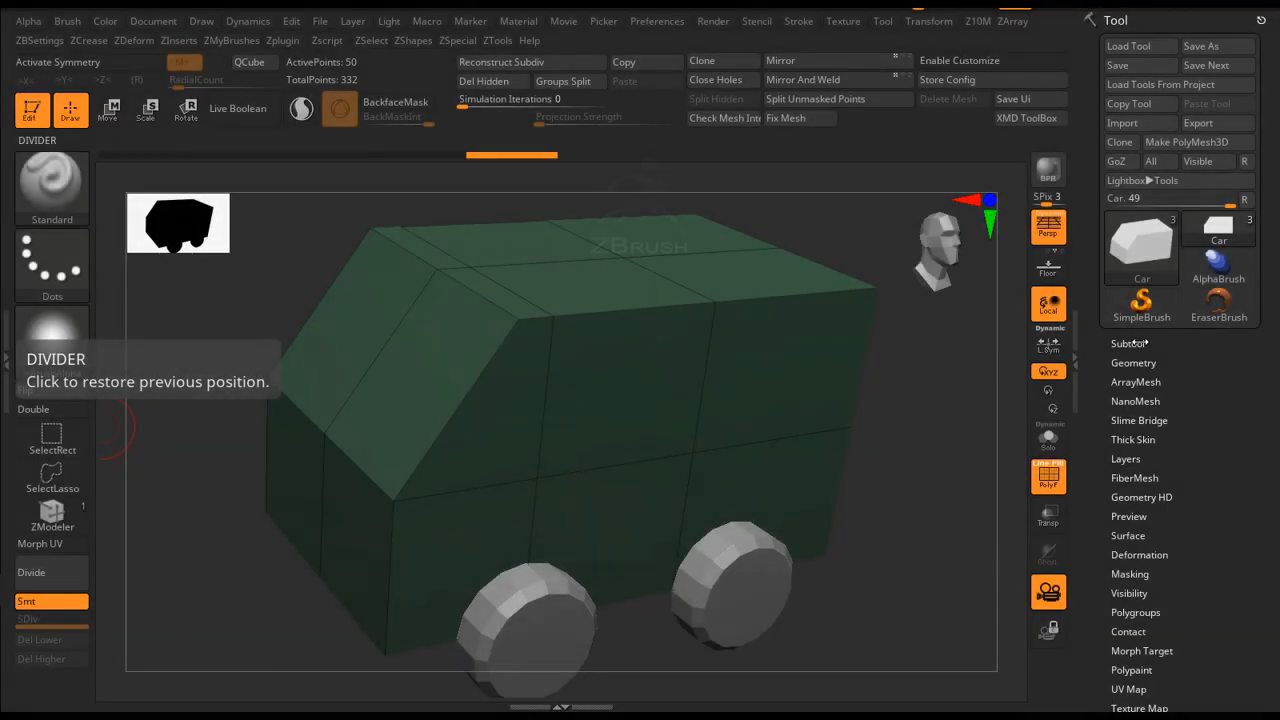
Select the Wheels subtool in the car model.
click(1127, 343)
drag(1265, 153, 1264, 193)
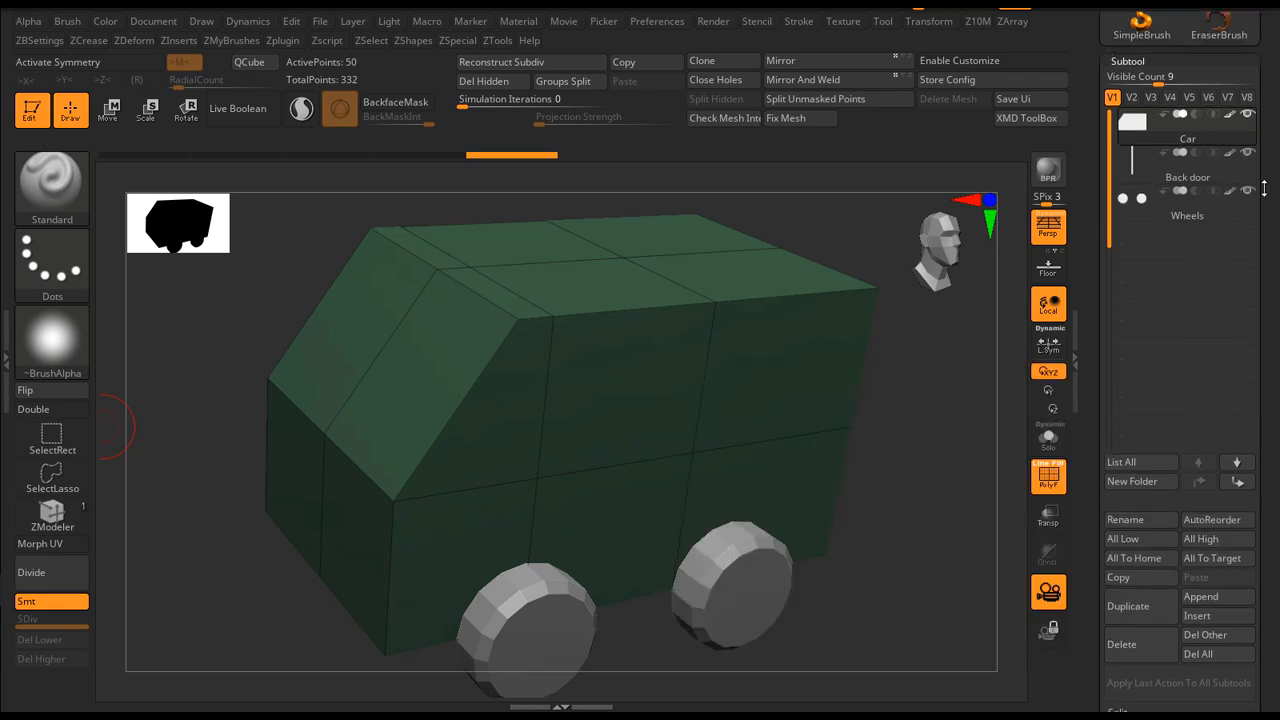
click(1206, 215)
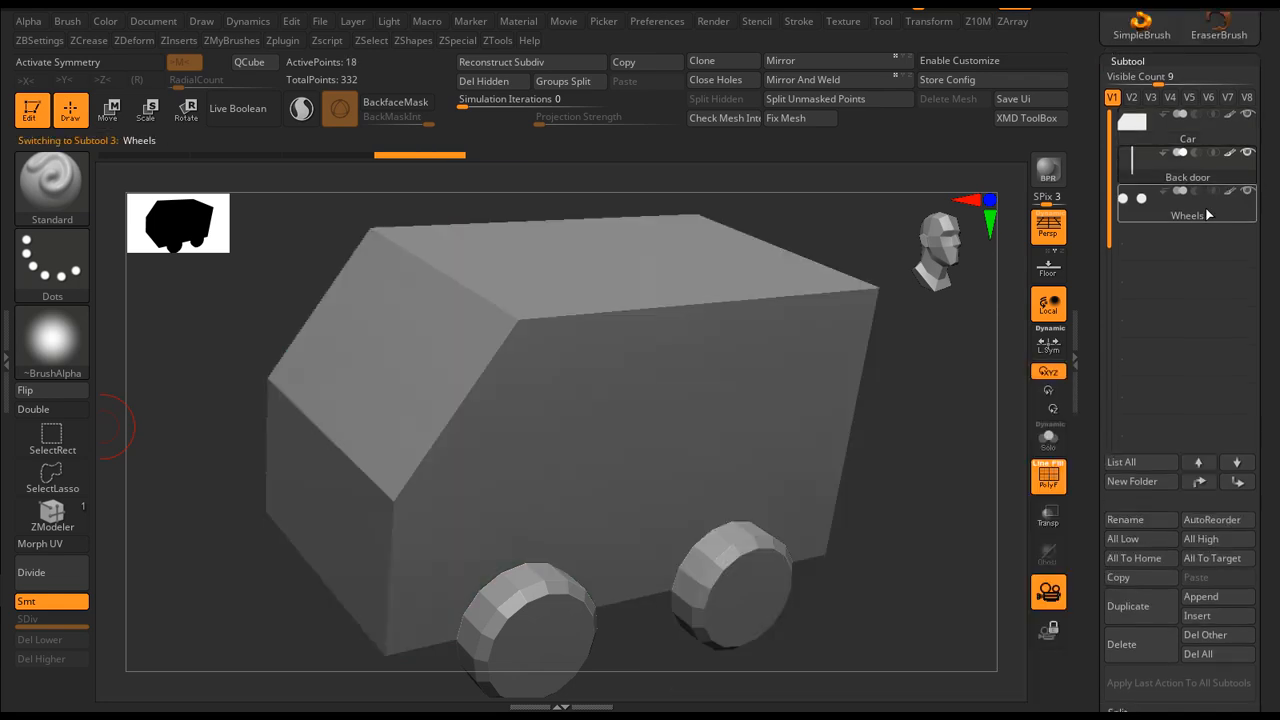
Export the visible subtools in FBX format as Car 1 in the Objetos 3D folder.
drag(1268, 64, 1270, 193)
click(1157, 26)
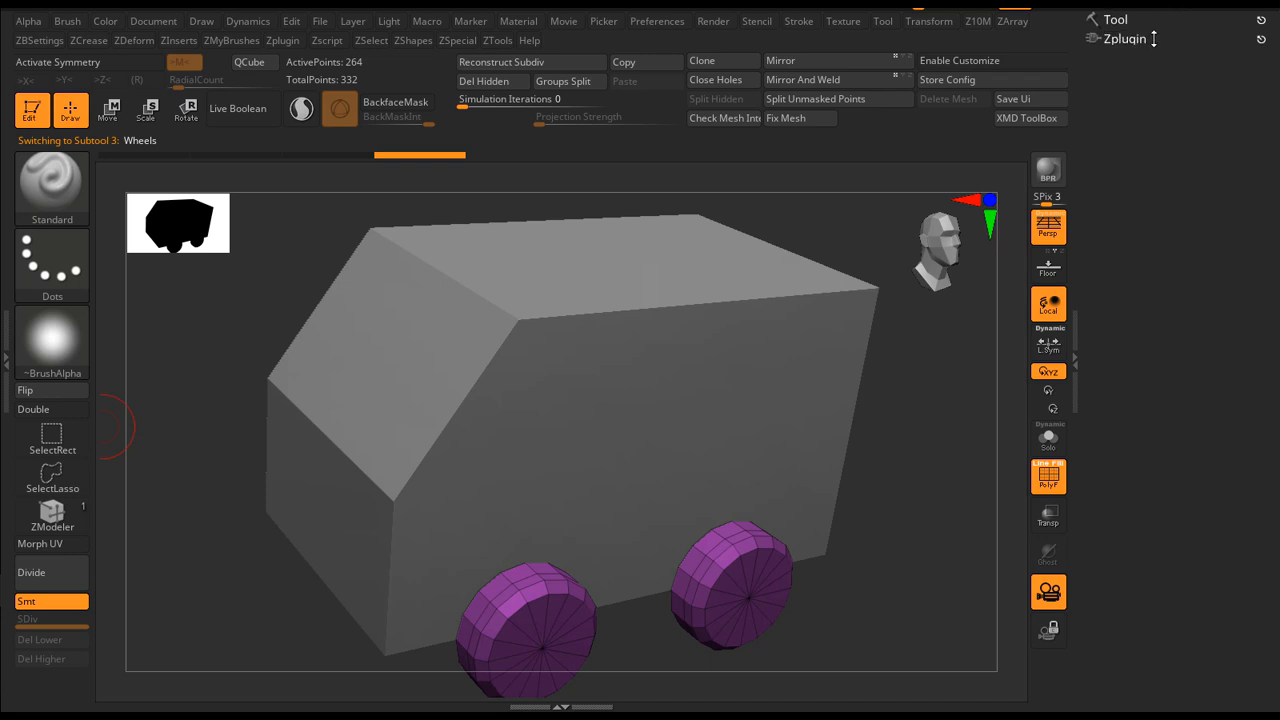
click(1154, 38)
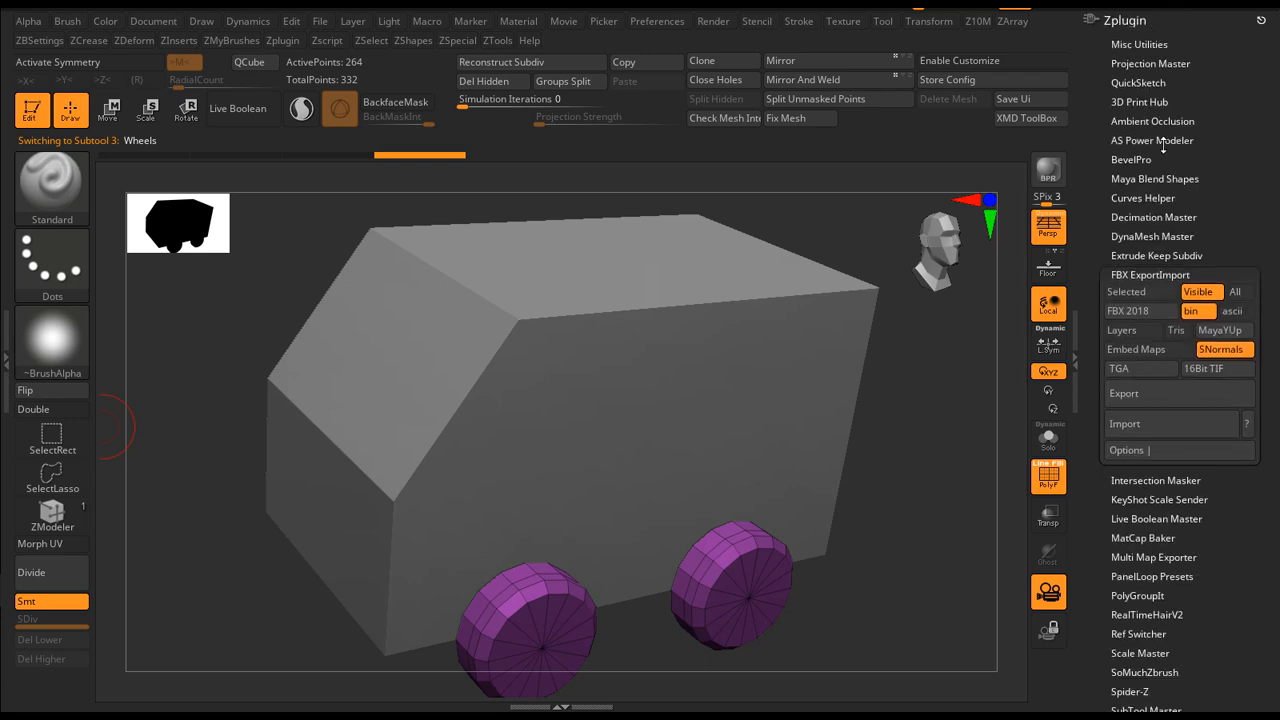
click(1172, 402)
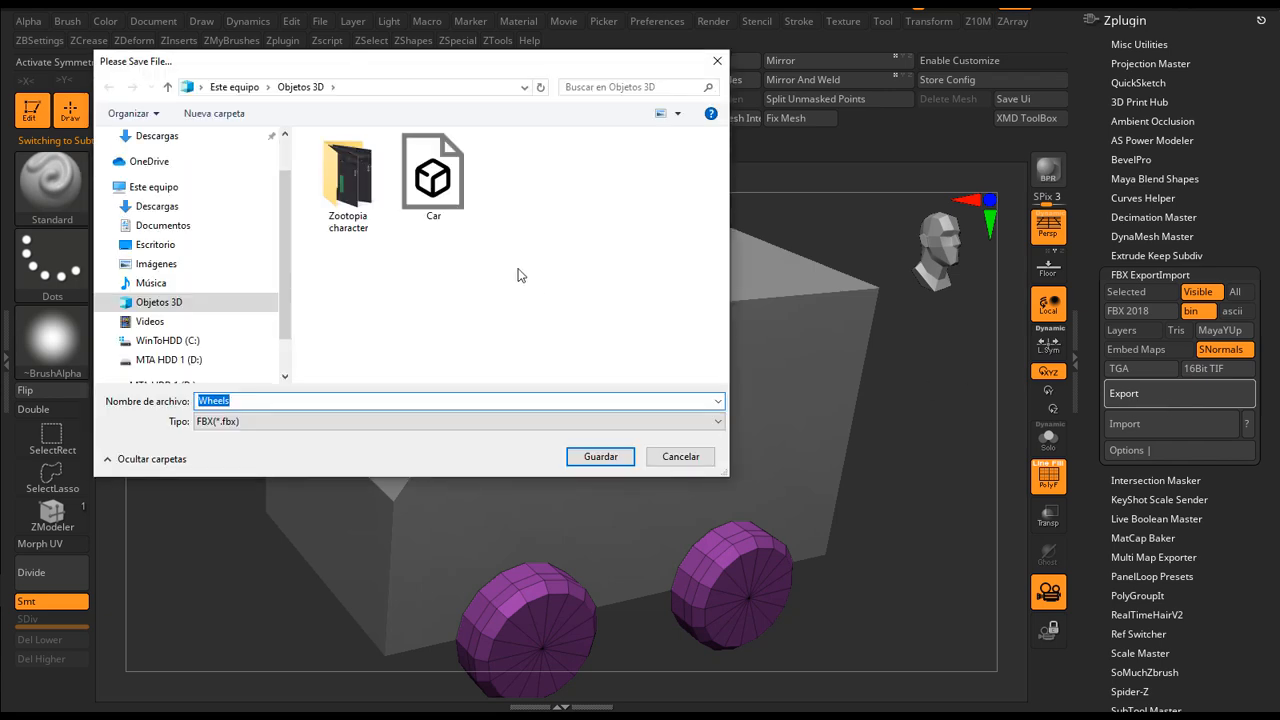
click(434, 208)
click(330, 400)
text(1)
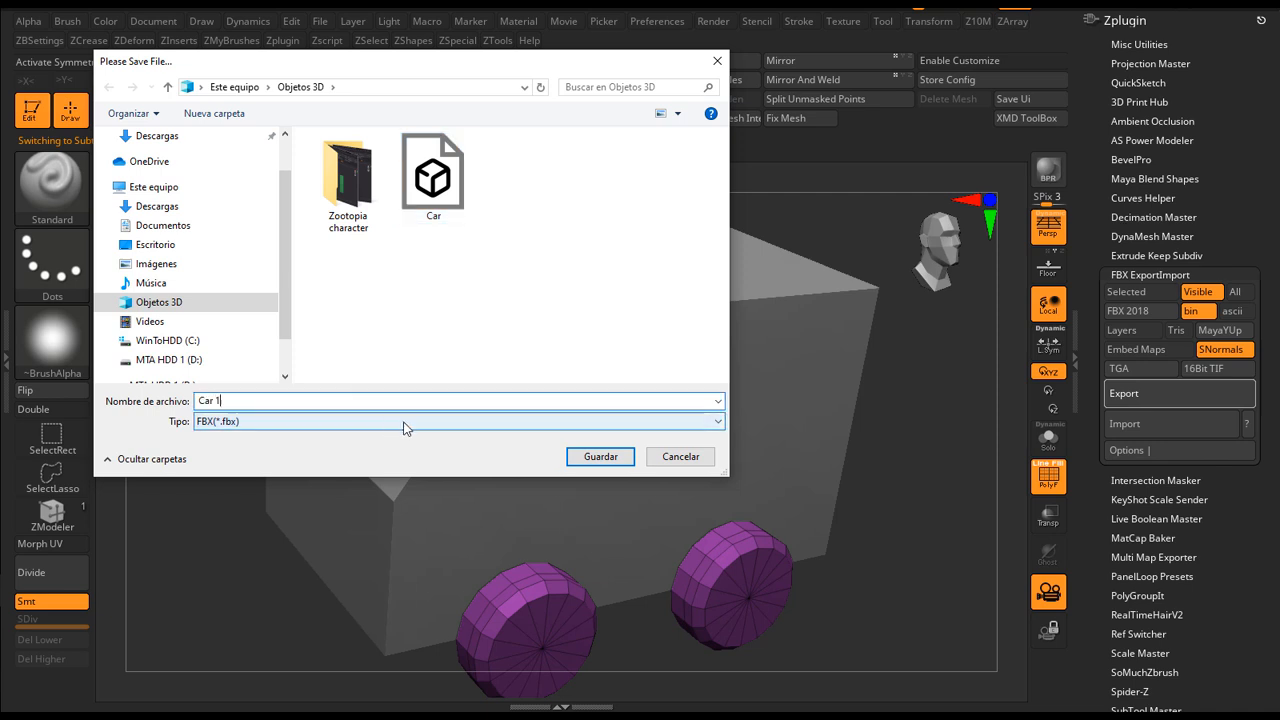
click(607, 457)
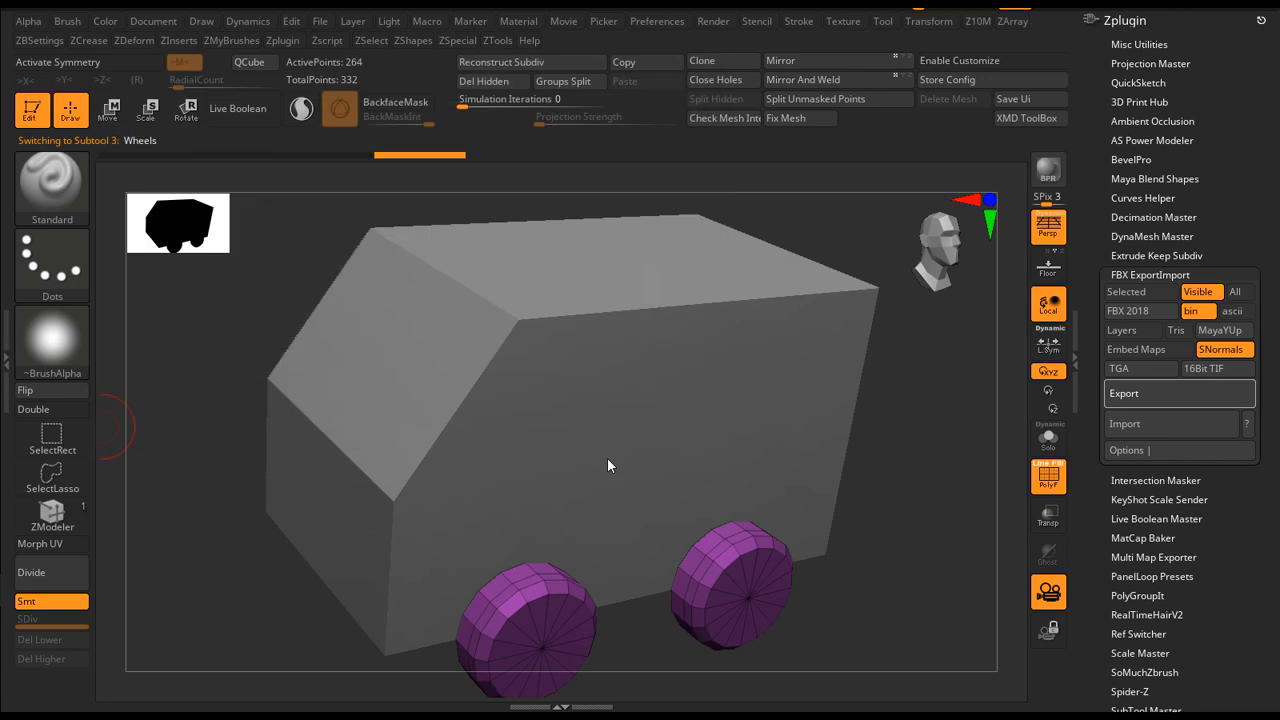
Switch to RizomUV and load the Car FBX file from the Objetos 3D folder.
alt+click(717, 295)
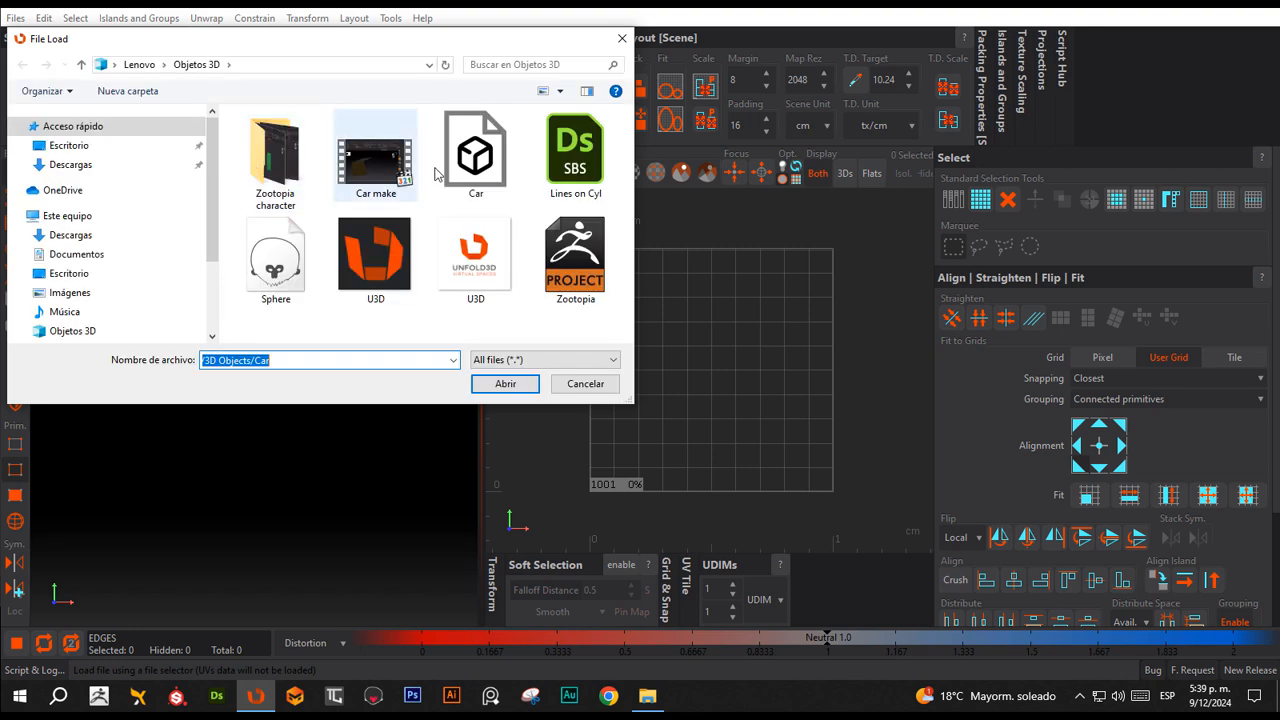
click(484, 175)
double_click(481, 168)
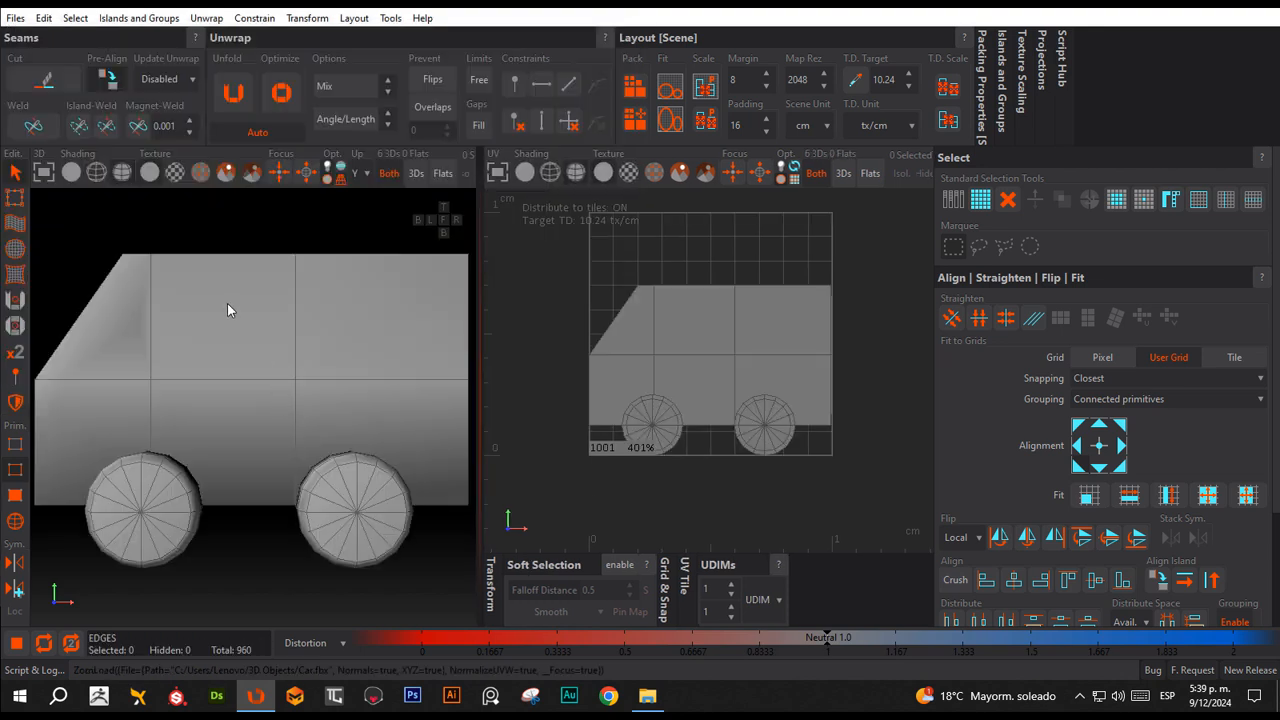
Select all four wheel islands of the car and isolate them from the rest of the model.
alt+drag(227, 303, 300, 367)
key(F4)
click(343, 432)
ctrl+click(200, 470)
mouse_move(300, 450)
alt+mouse_down()
mouse_move(395, 461)
mouse_move(286, 449)
alt+mouse_up()
ctrl+click(300, 460)
ctrl+click(217, 408)
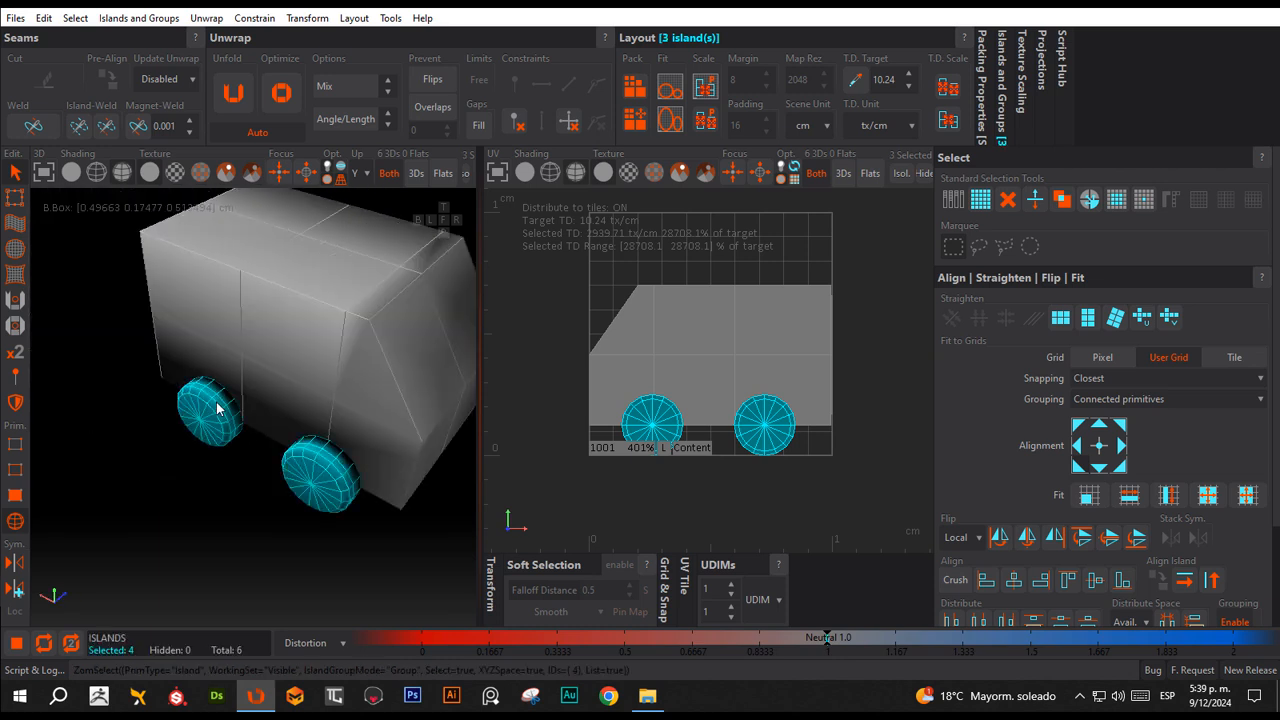
key(i)
scroll(429, 363, up, 5)
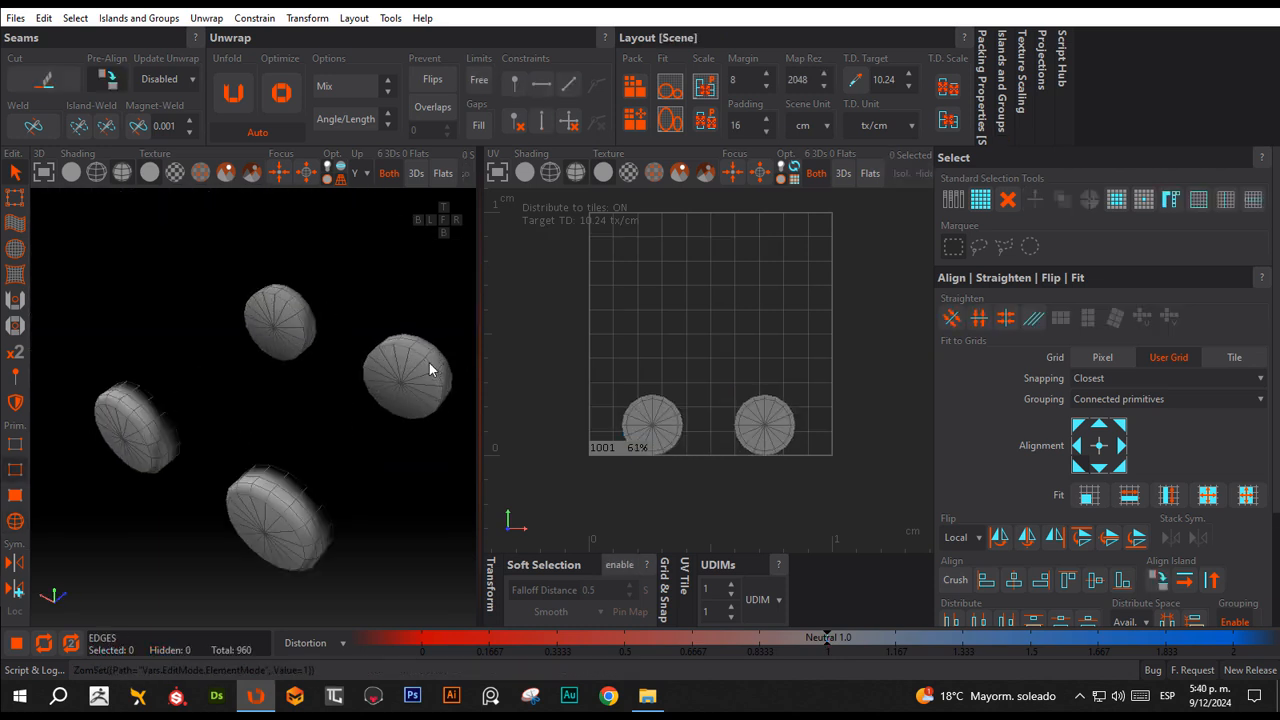
Cut UV seams along the circular edge loops on the inner sides of all four wheels.
key(F2)
double_click(430, 370)
ctrl+double_click(253, 312)
alt+drag(256, 314, 308, 333)
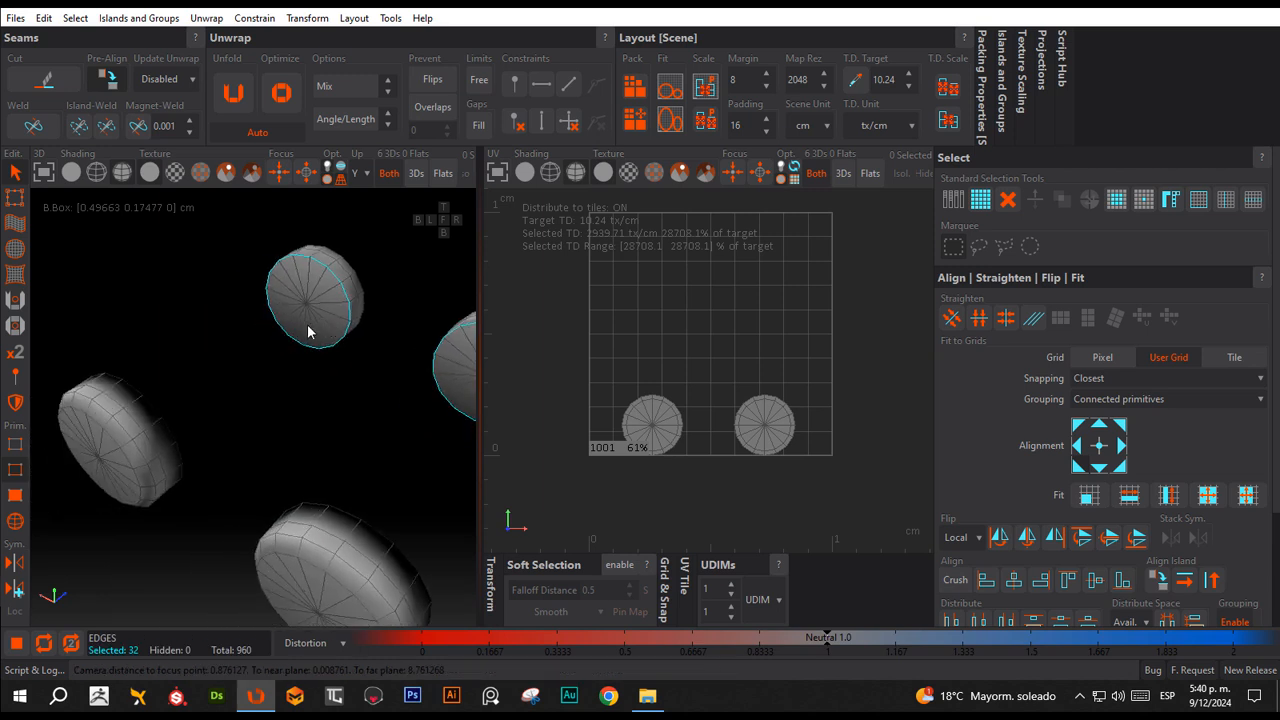
ctrl+double_click(376, 531)
key(c)
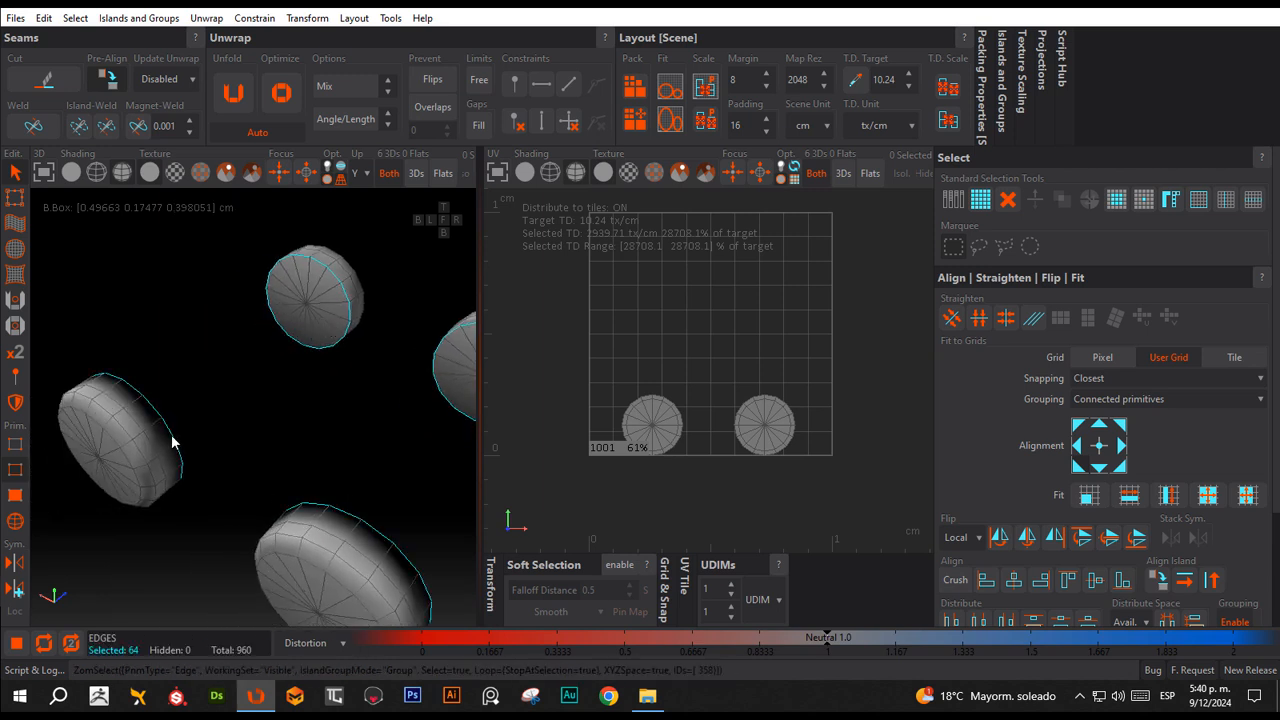
Unfold all the wheel islands and pack them into the UV tile.
key(F4)
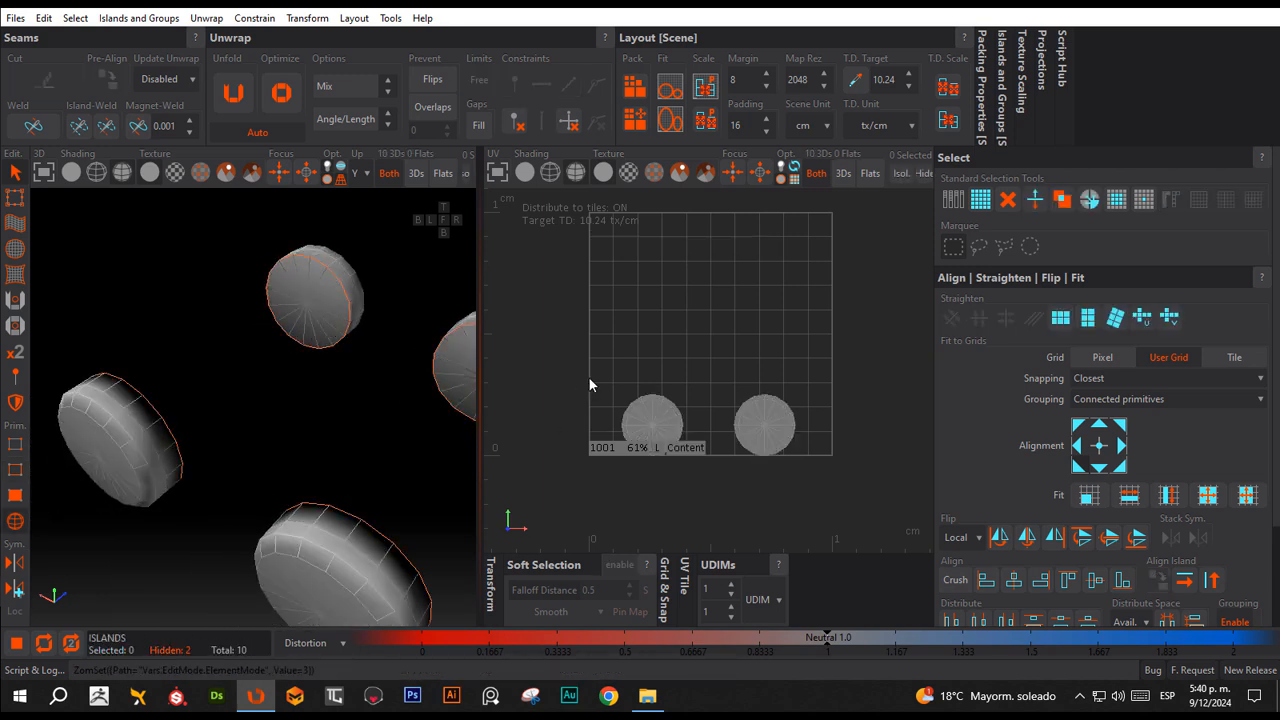
drag(565, 351, 836, 473)
click(234, 90)
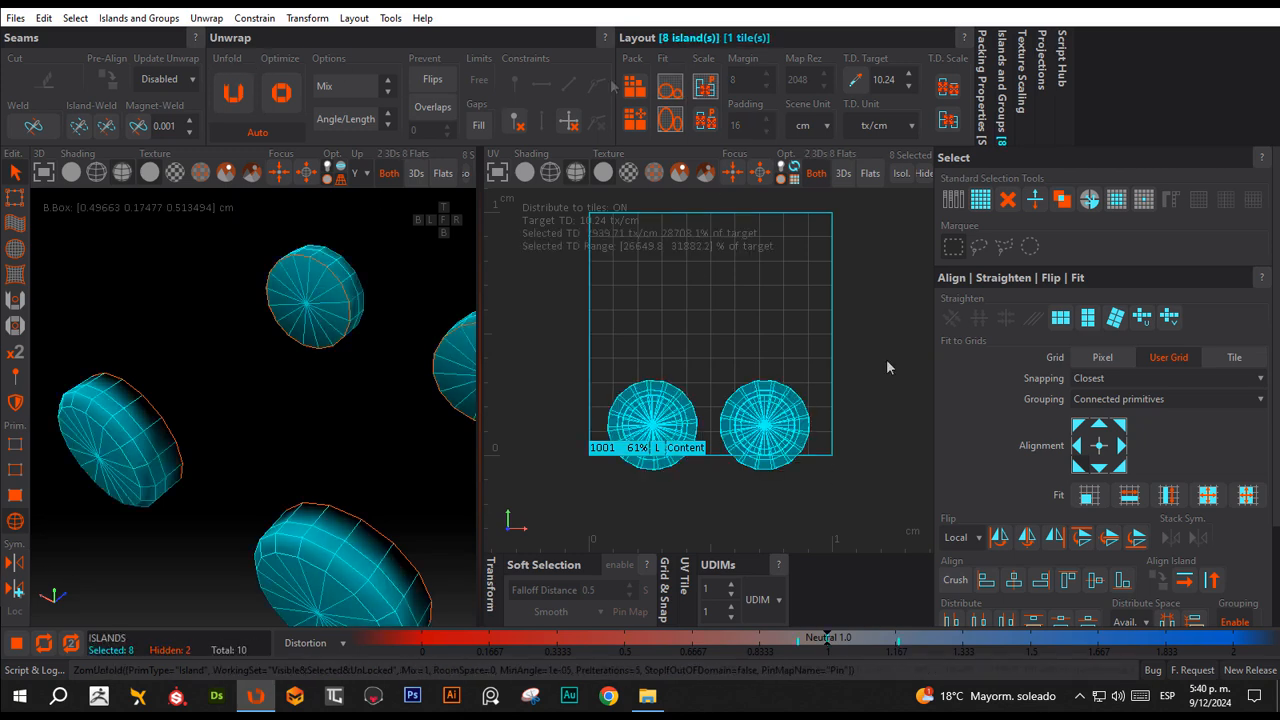
click(633, 88)
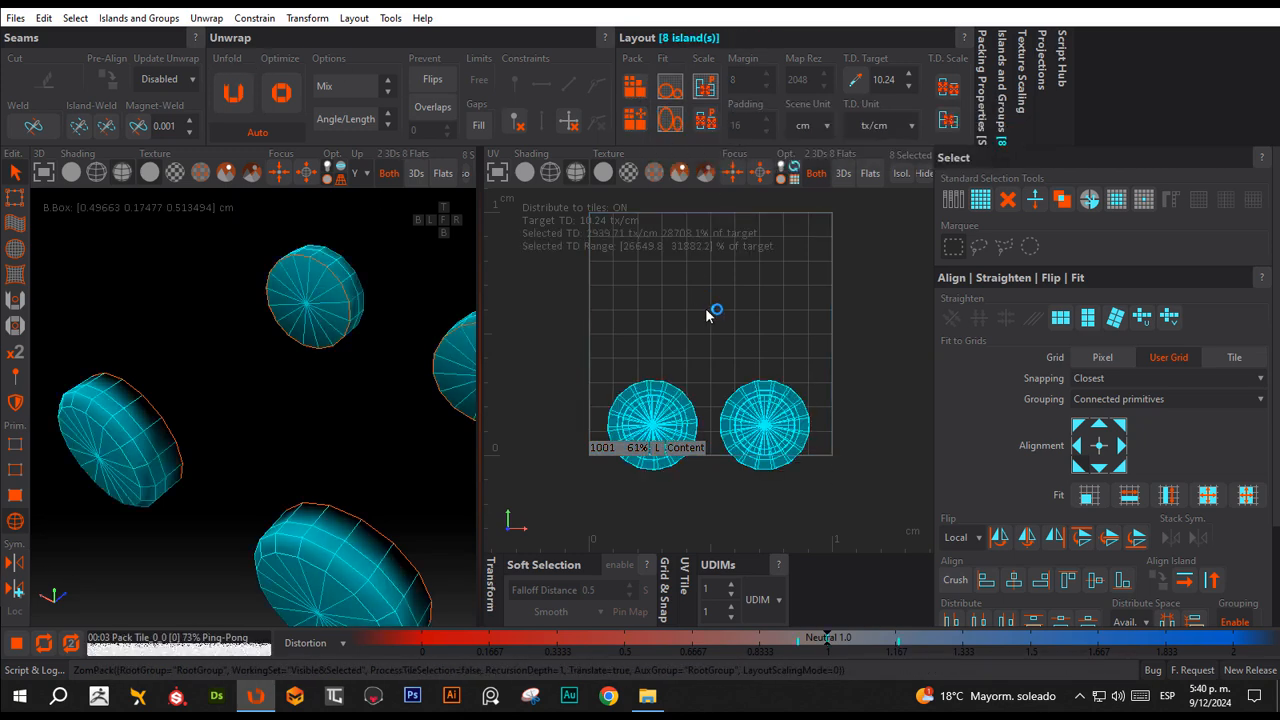
scroll(760, 383, down, 2)
click(867, 367)
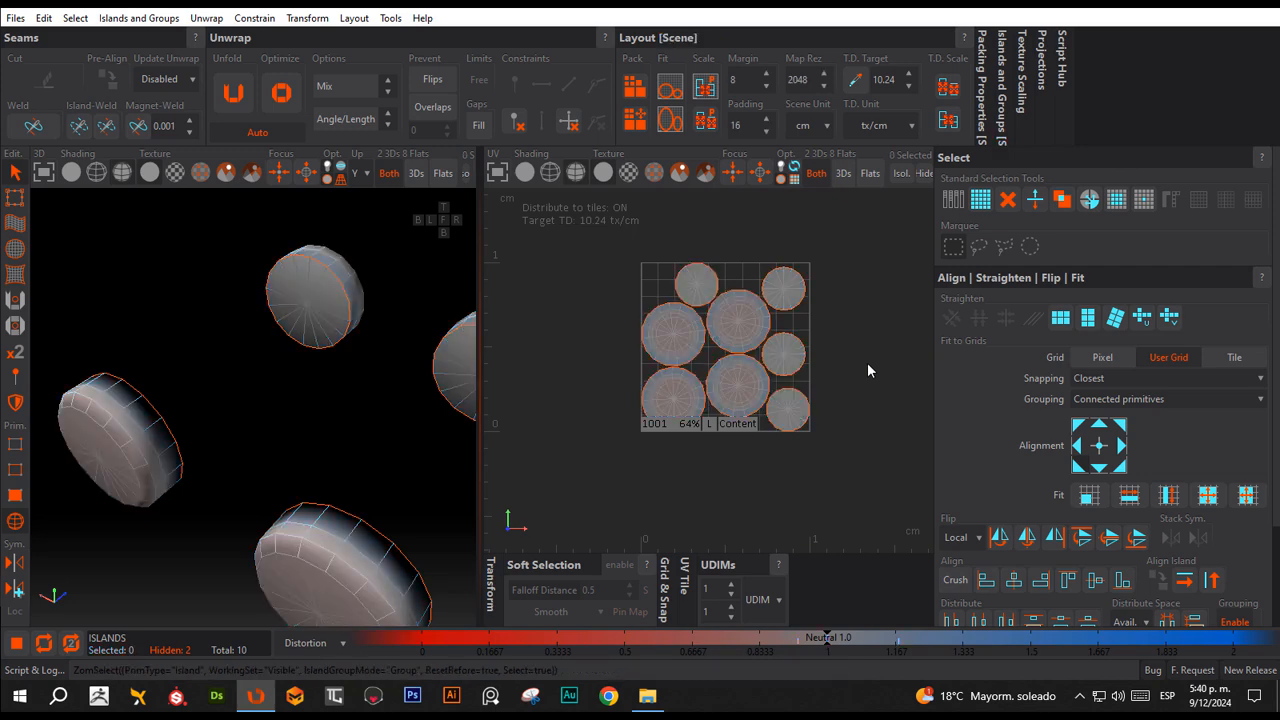
Move the packed wheel islands out of the UV tile, into the empty space beside it.
drag(634, 266, 849, 446)
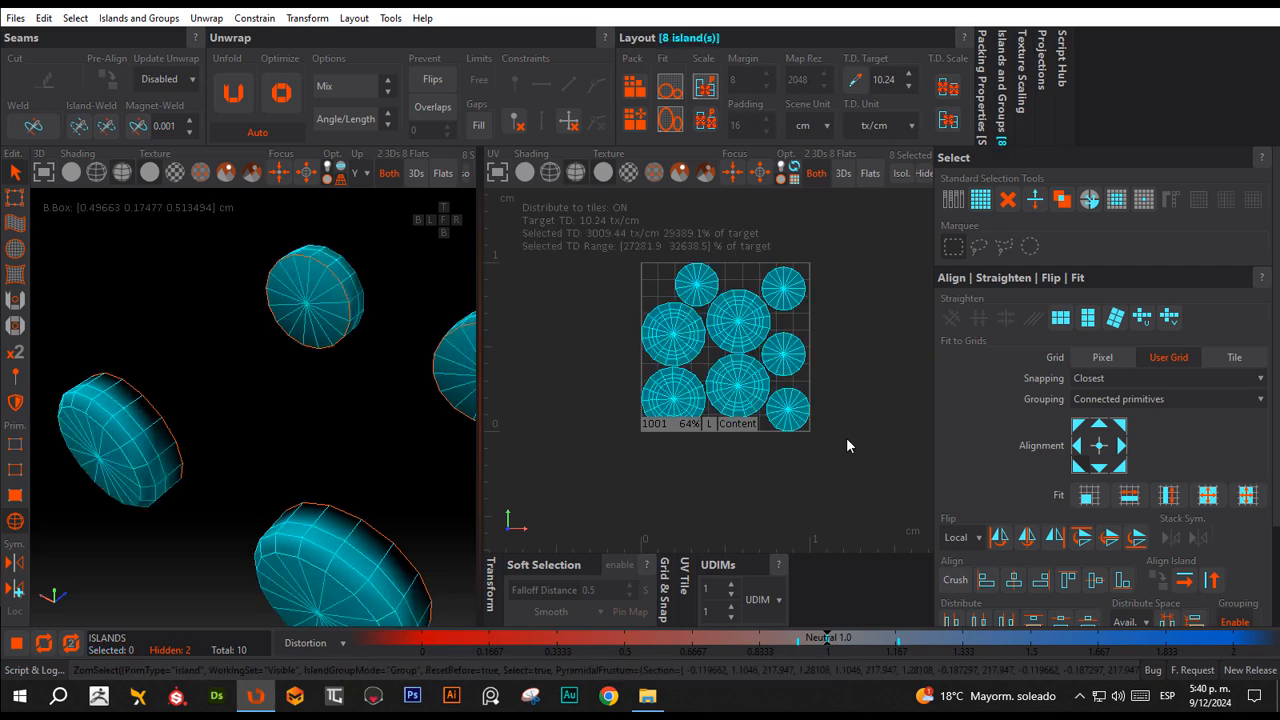
click(15, 195)
drag(757, 337, 527, 330)
click(704, 460)
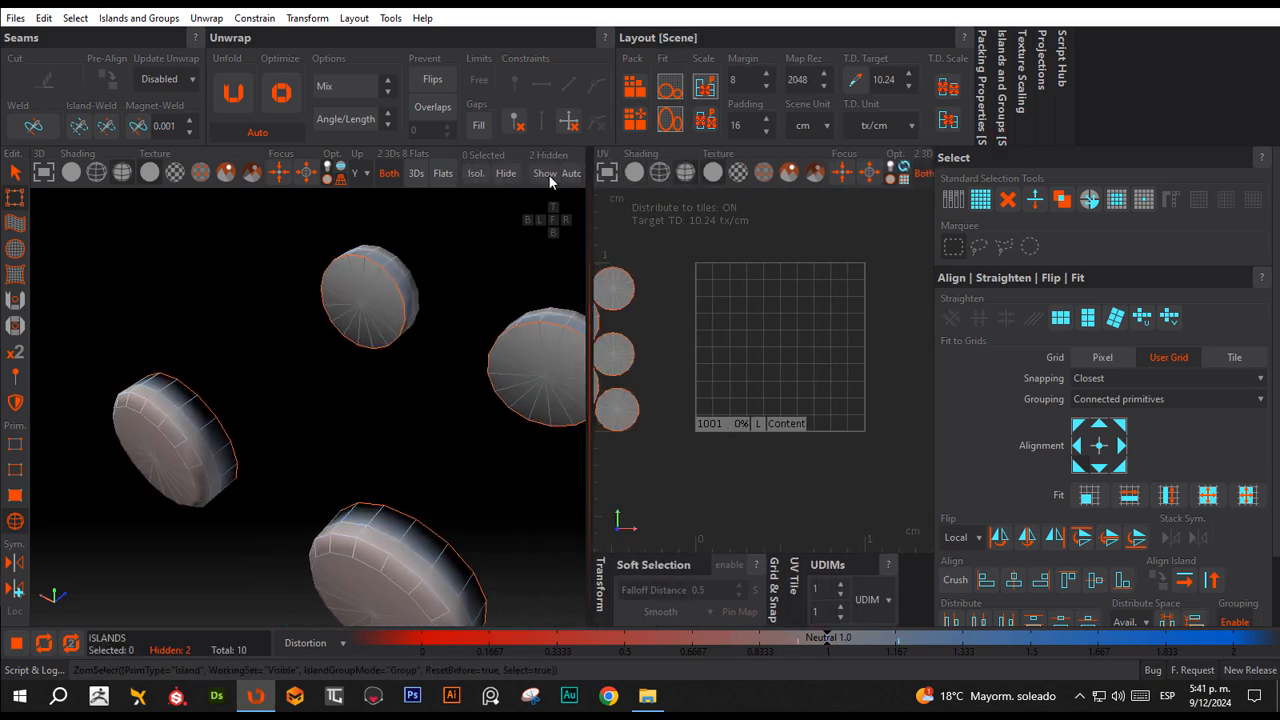
Show all the hidden parts of the car and isolate the back door.
click(545, 173)
scroll(454, 300, down, 5)
alt+drag(338, 310, 565, 326)
click(265, 304)
key(i)
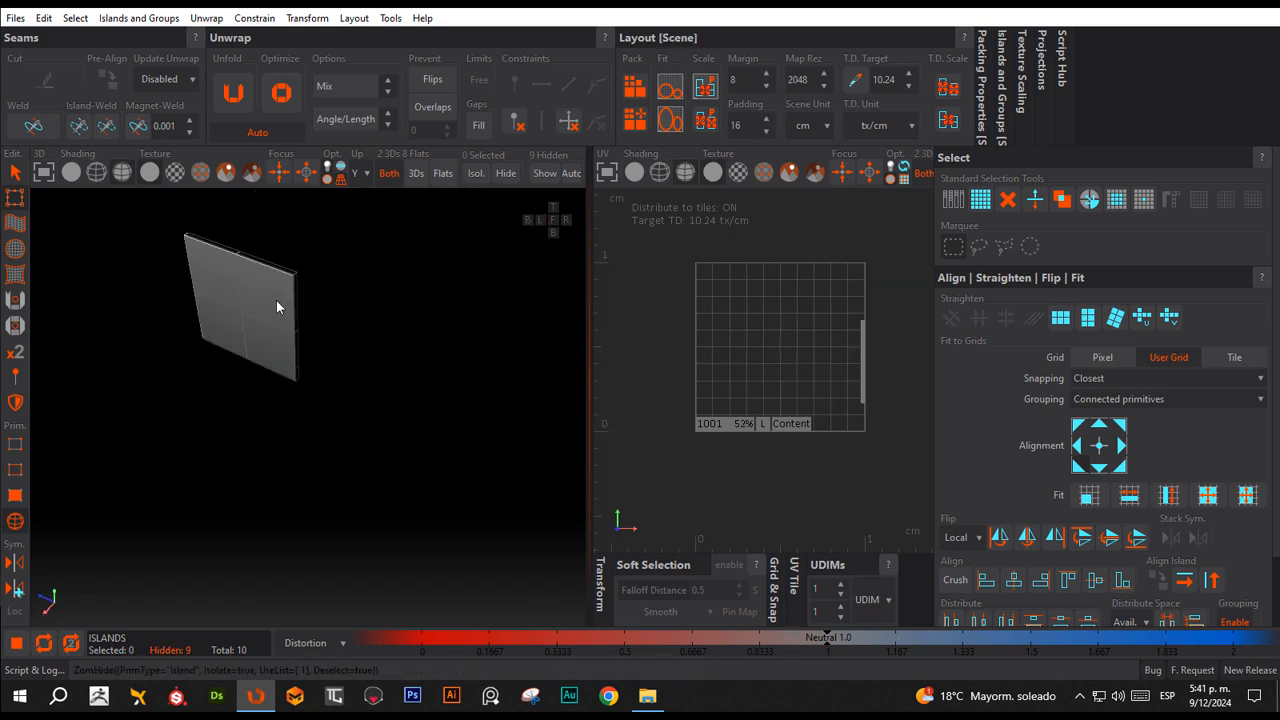
Cut a UV seam along the four perimeter edges of the back door's large flat face.
key(F2)
alt+drag(372, 318, 329, 289)
scroll(348, 273, up, 3)
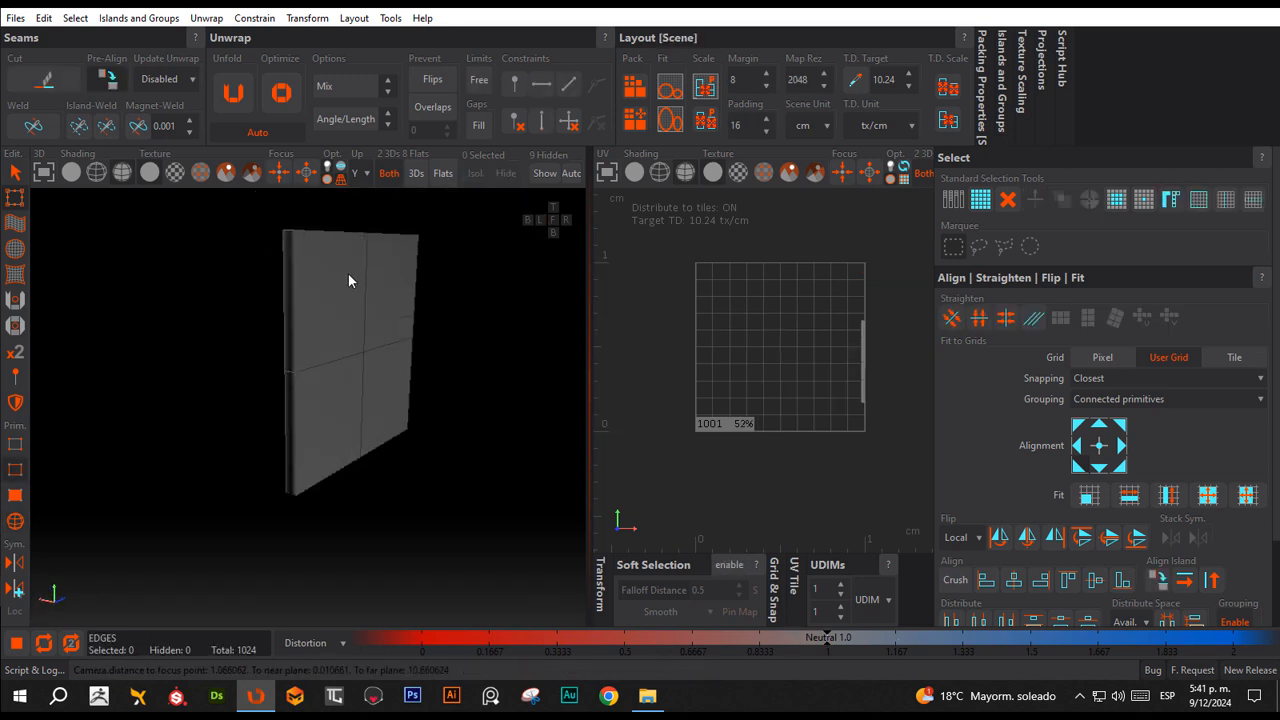
click(298, 313)
shift+click(387, 440)
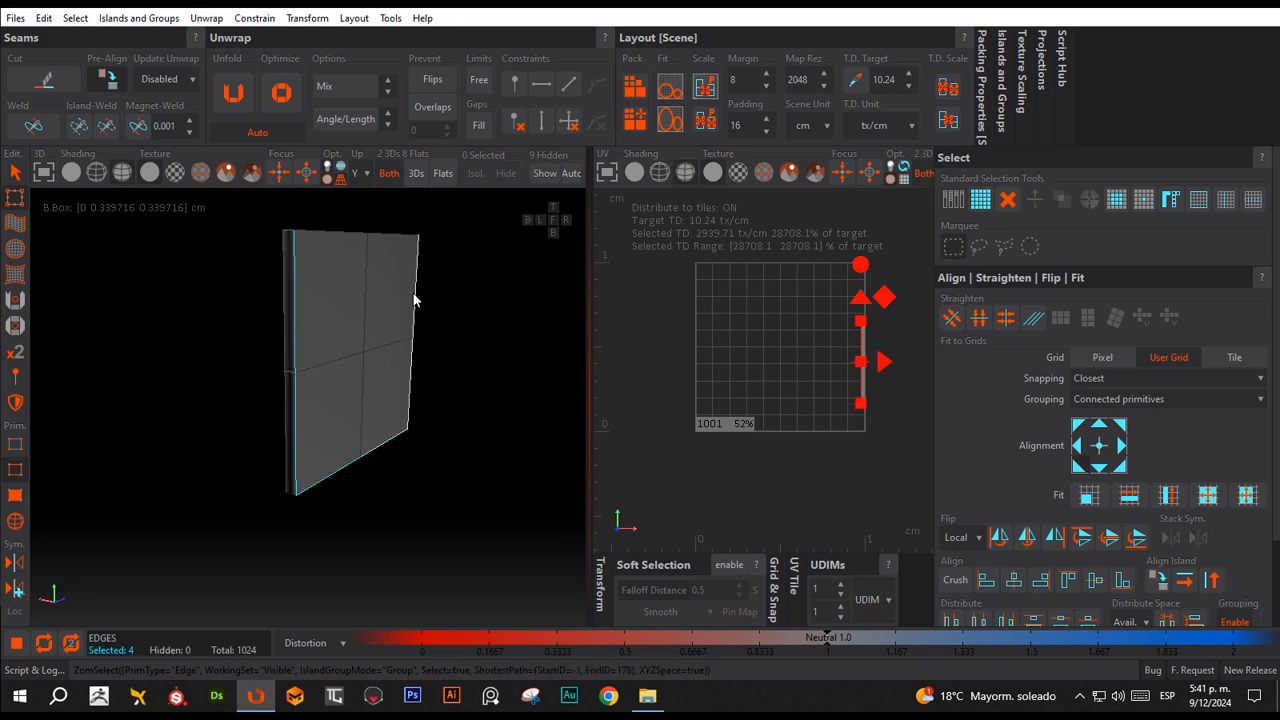
shift+click(413, 298)
shift+click(333, 236)
key(c)
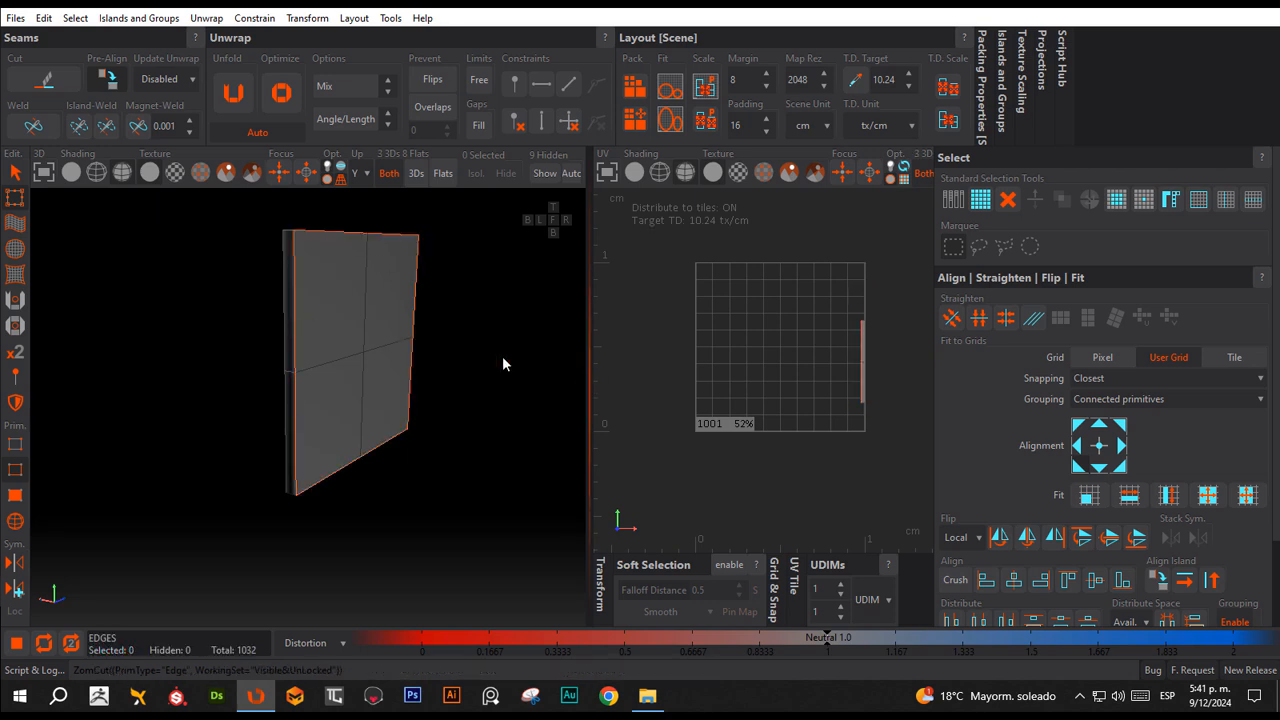
Unfold both back door islands and pack them into the UV tile.
key(F4)
drag(738, 275, 910, 440)
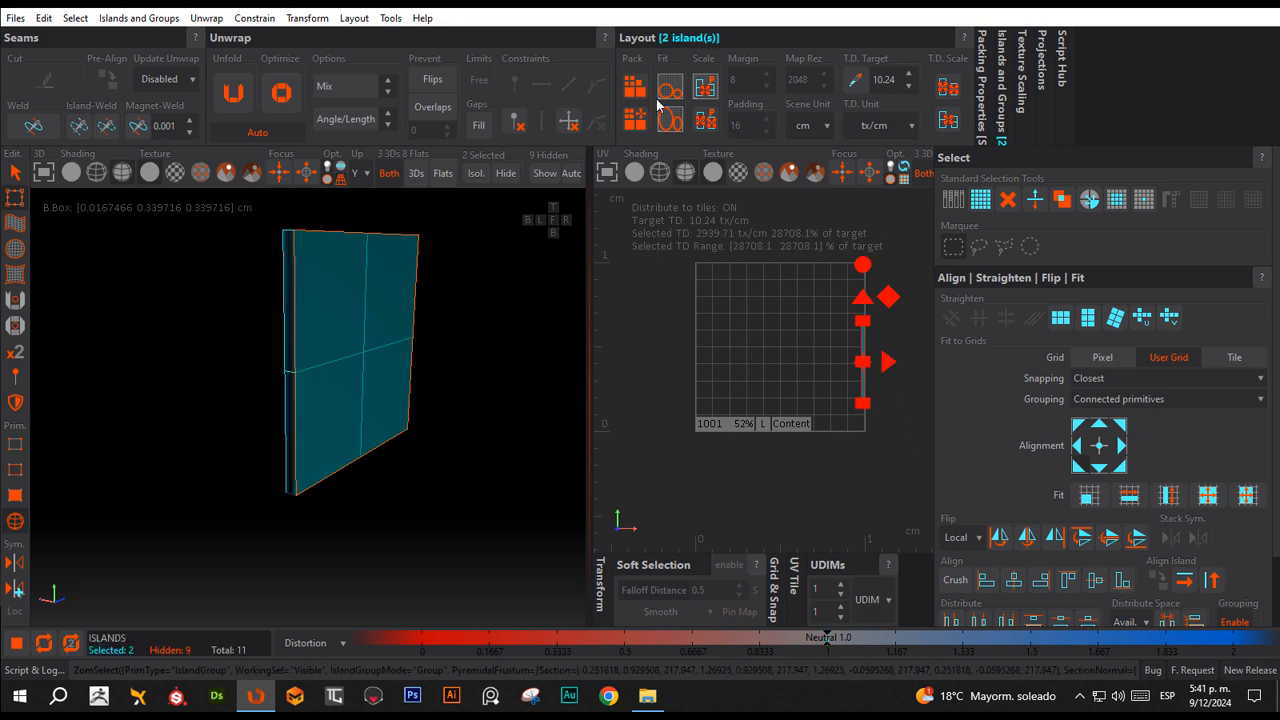
click(233, 90)
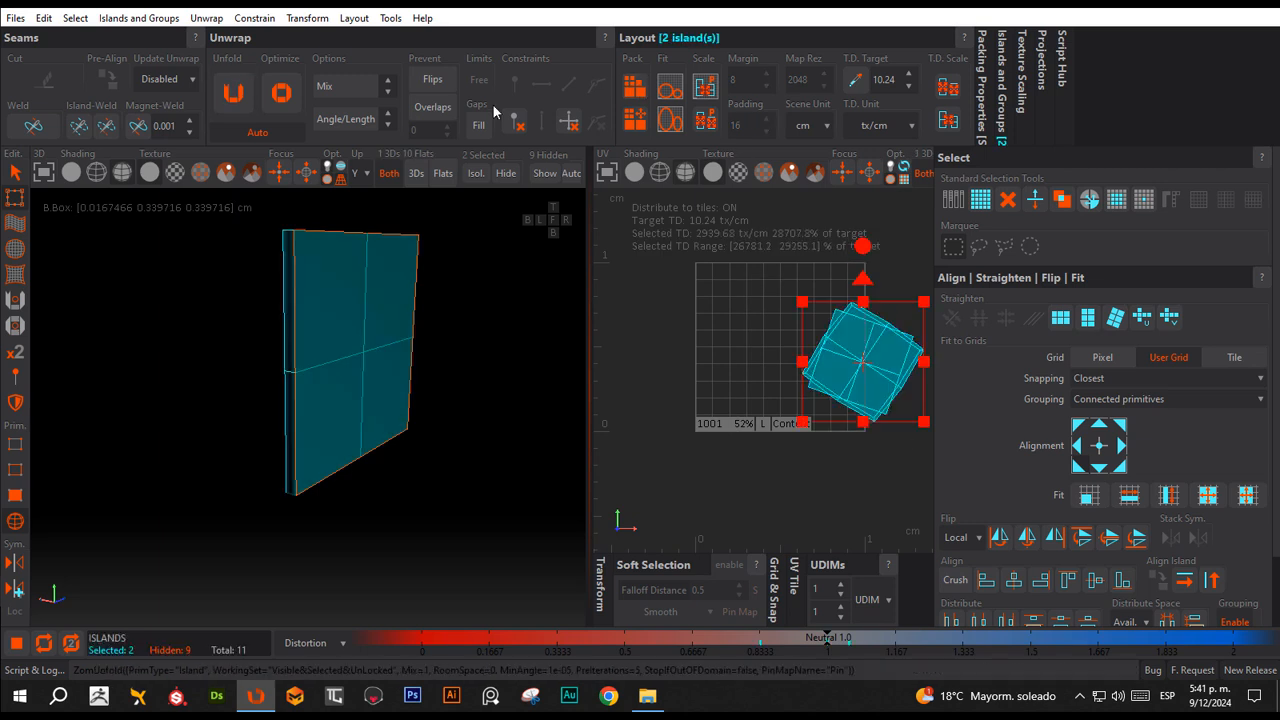
click(636, 87)
Straighten the back door's tilted island vertically and repack both door islands in the UV tile.
click(808, 309)
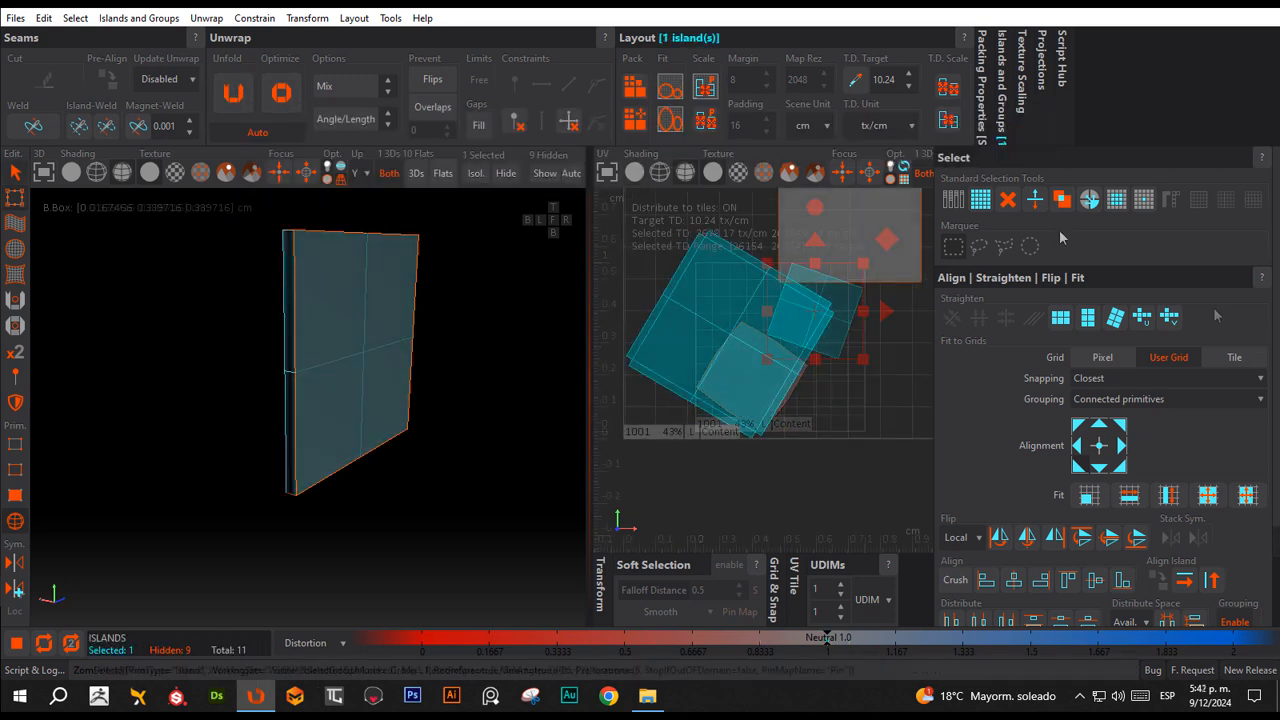
click(1092, 320)
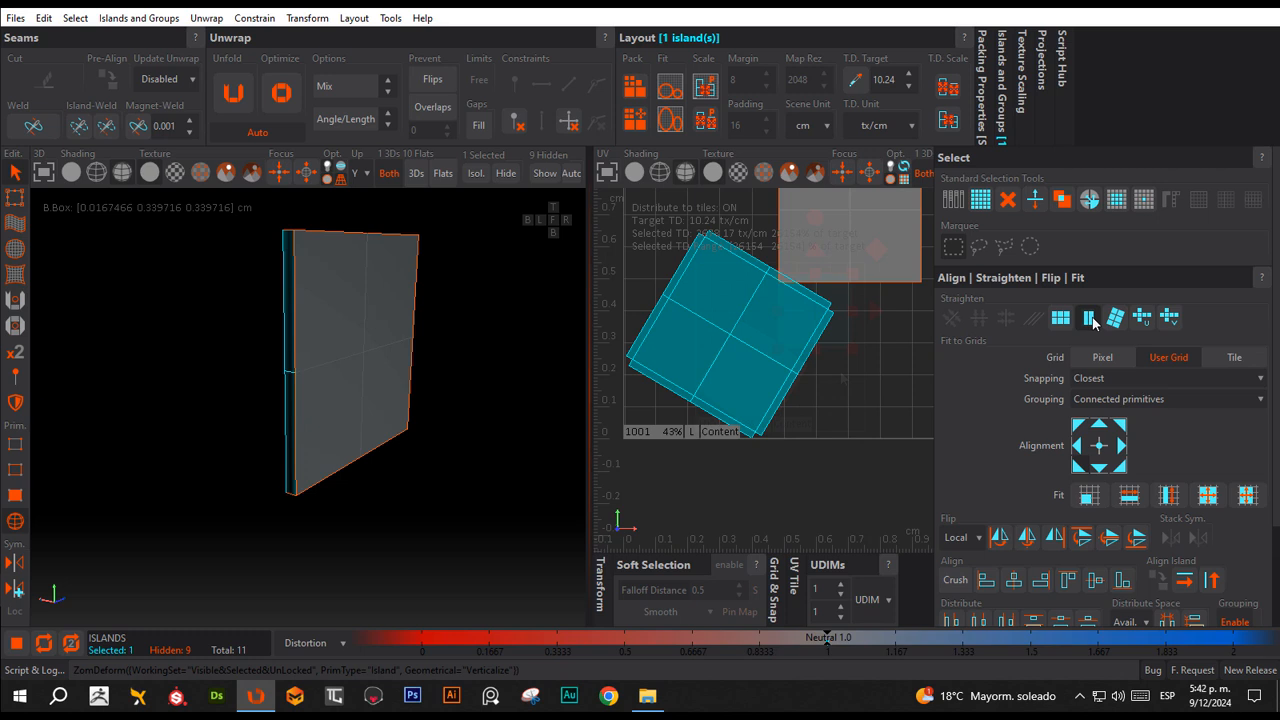
scroll(866, 336, down, 2)
drag(882, 350, 729, 214)
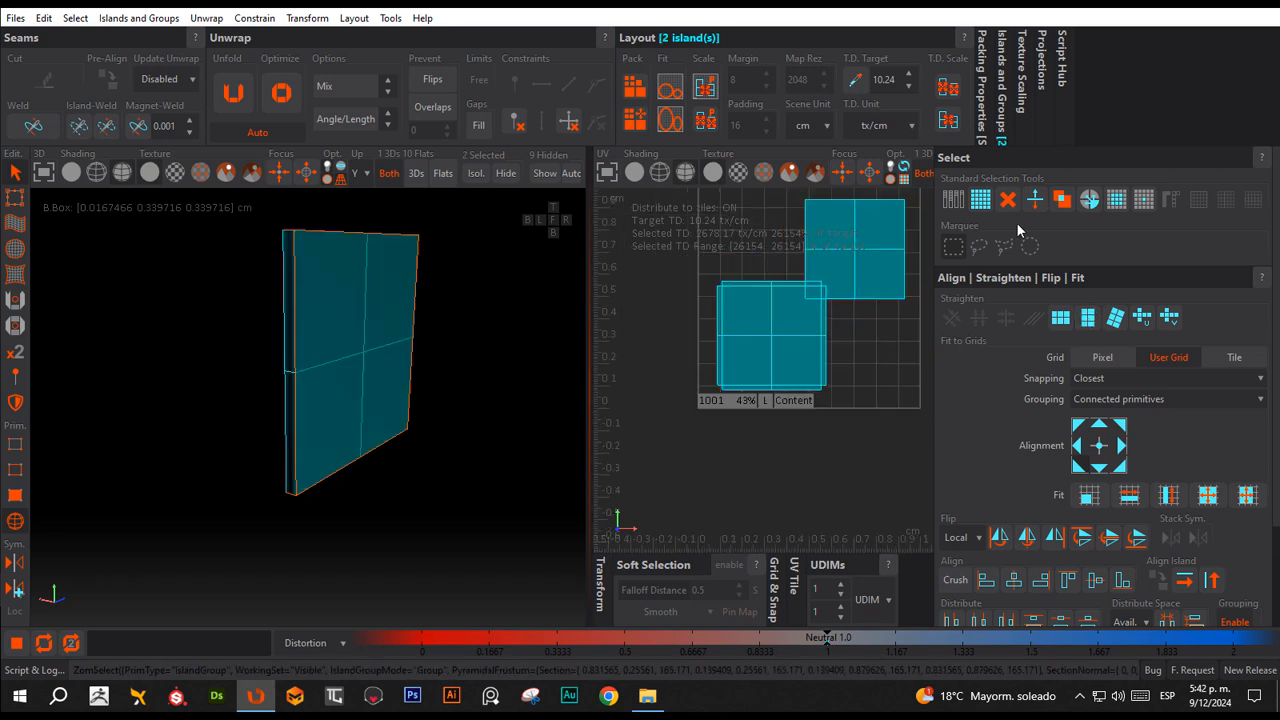
click(630, 90)
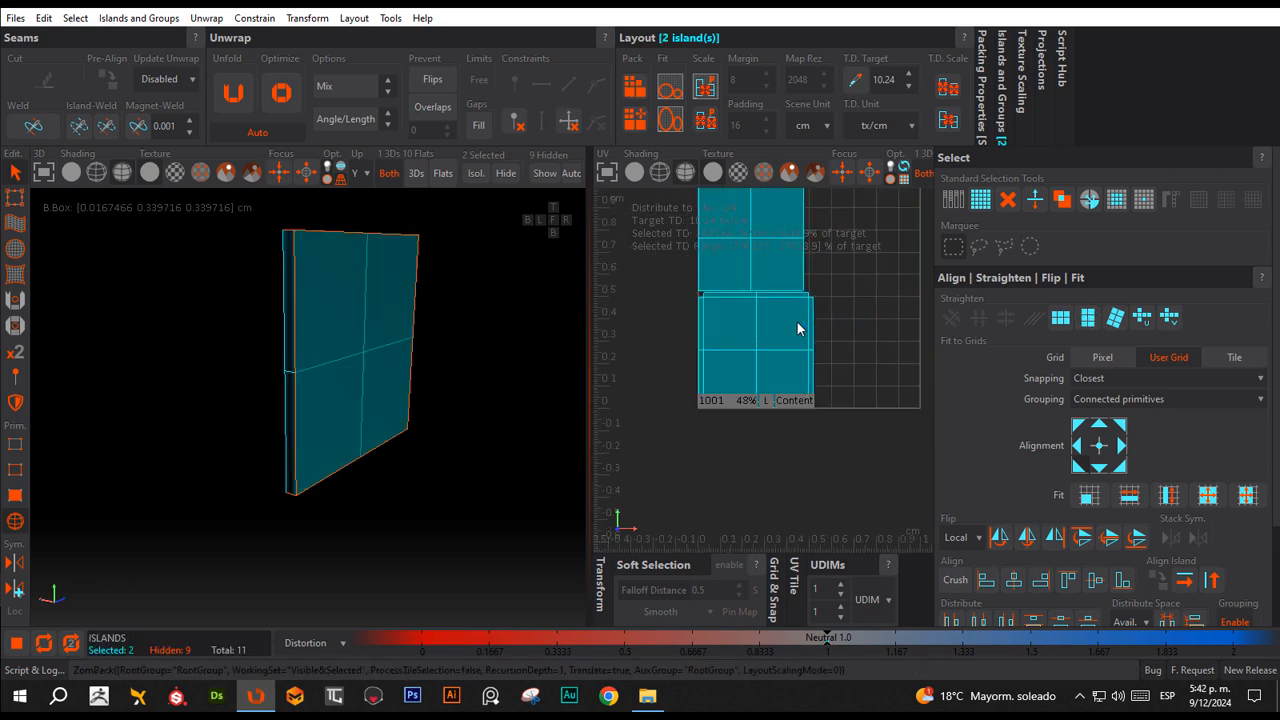
Move the car body islands out of the UV tile and show all the hidden parts.
scroll(795, 315, down, 2)
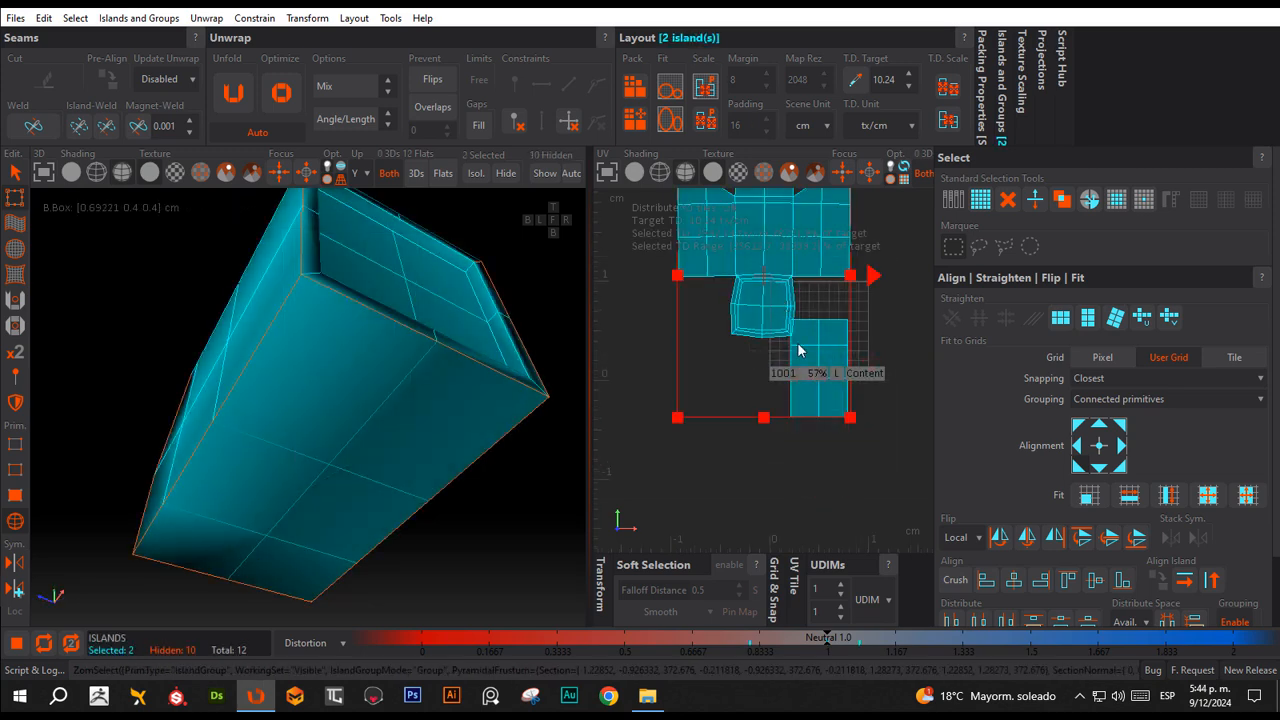
drag(798, 350, 563, 195)
click(543, 173)
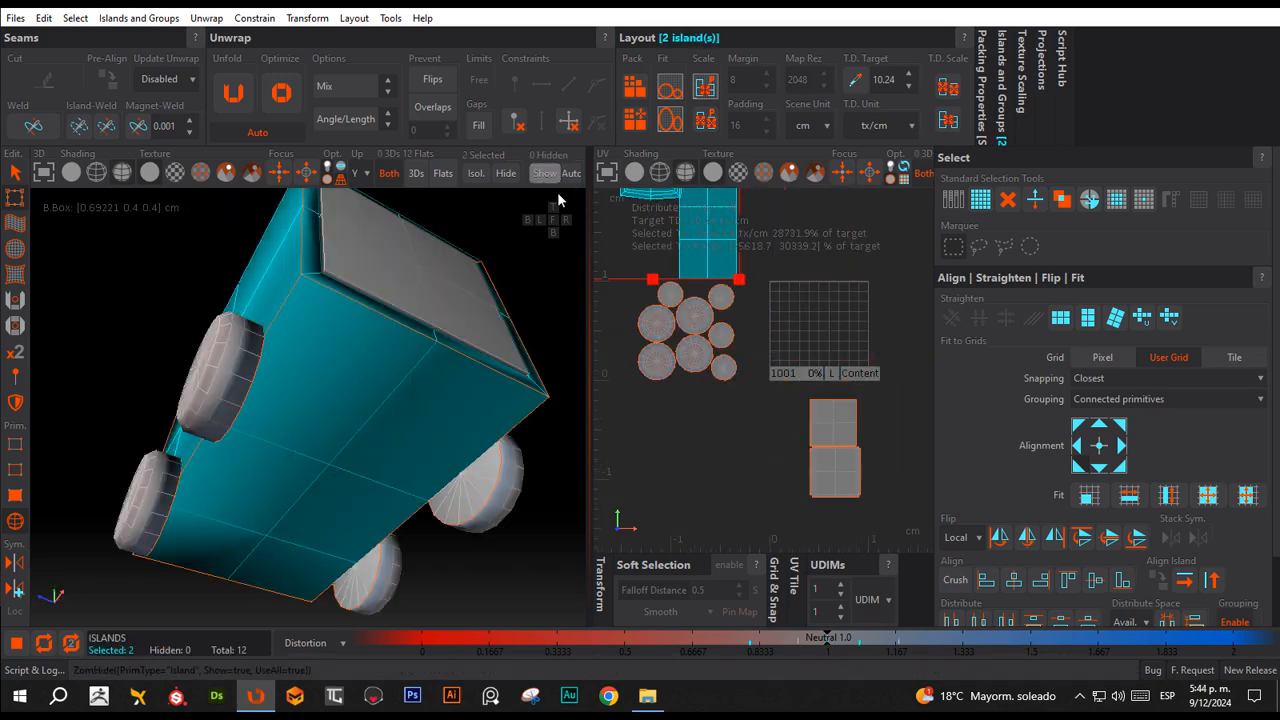
Select every island of the car body, wheels and back door and pack them together into the UV tile.
click(887, 327)
key(f)
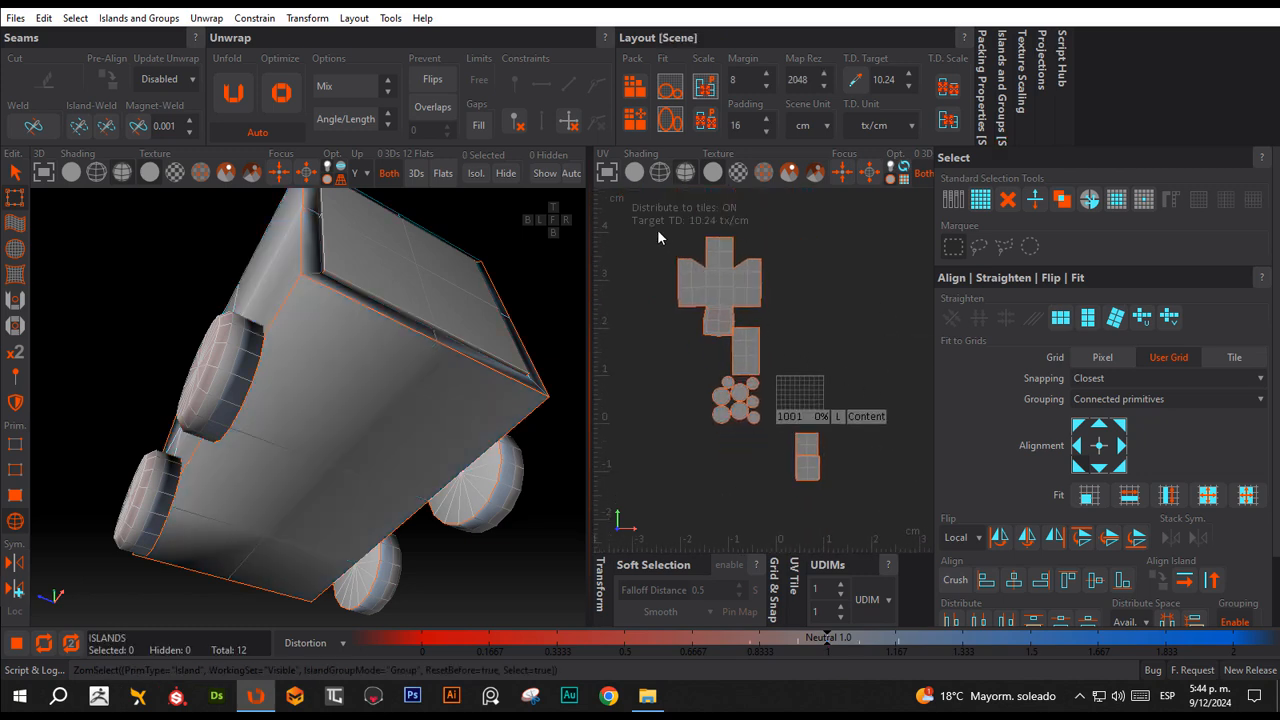
drag(657, 229, 884, 518)
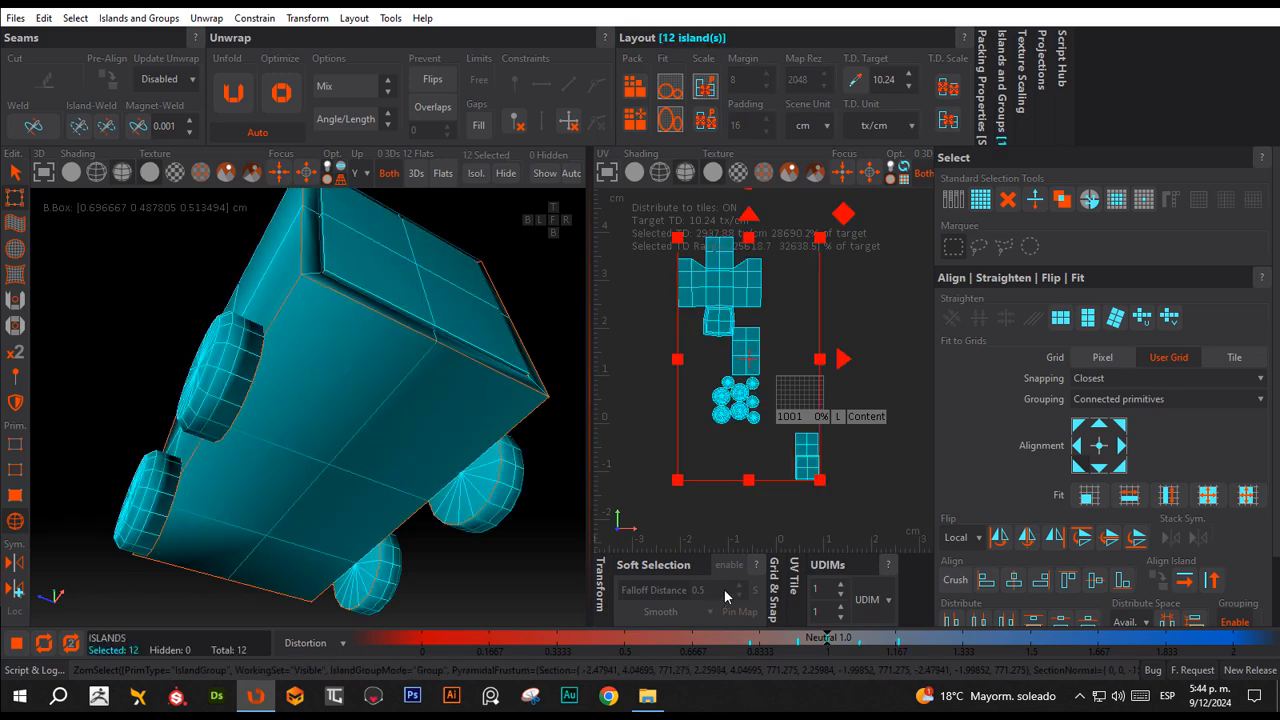
click(636, 98)
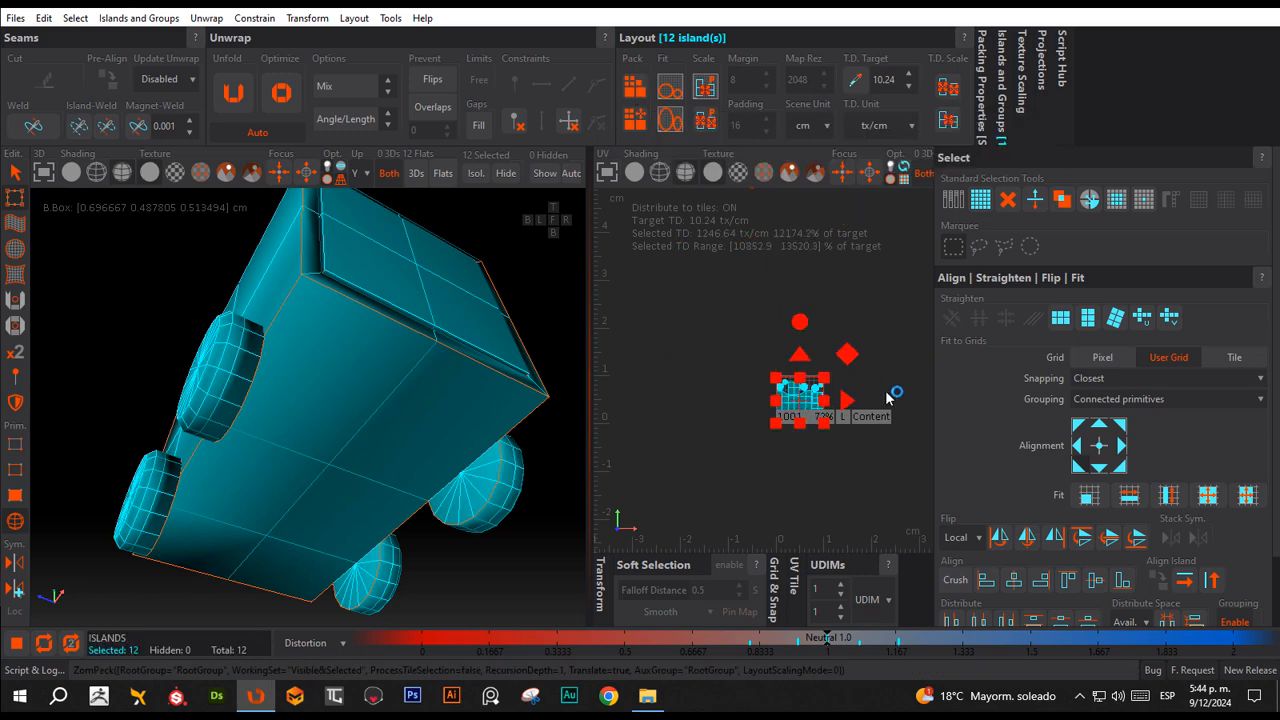
scroll(871, 392, up, 5)
key(f)
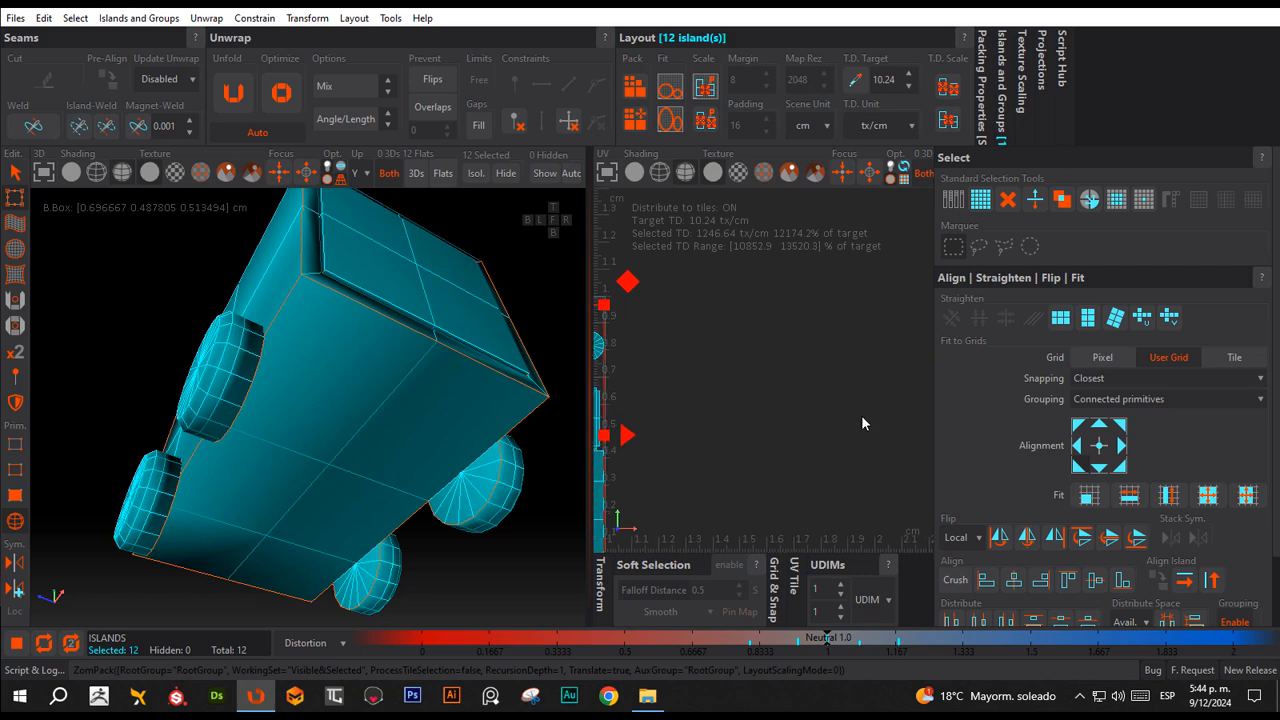
Deselect all islands and show only the UV viewport at full width.
scroll(901, 372, down, 2)
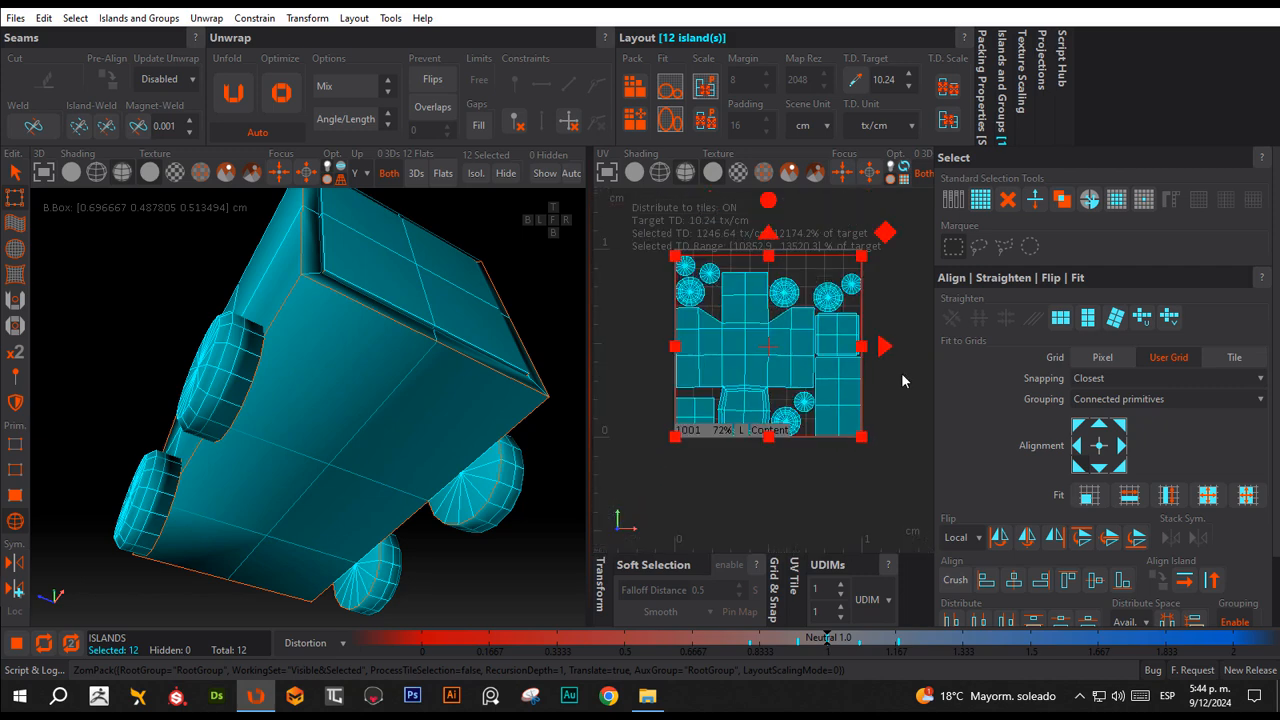
click(821, 512)
scroll(826, 483, down, 2)
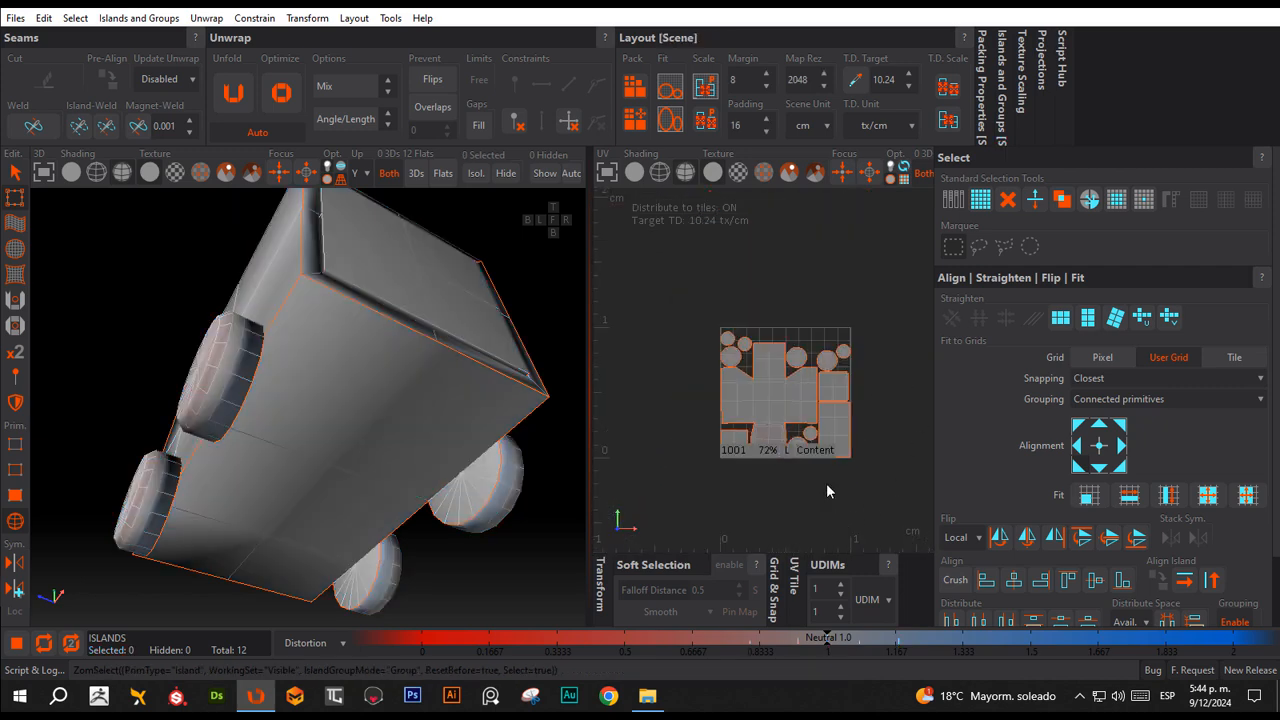
click(608, 172)
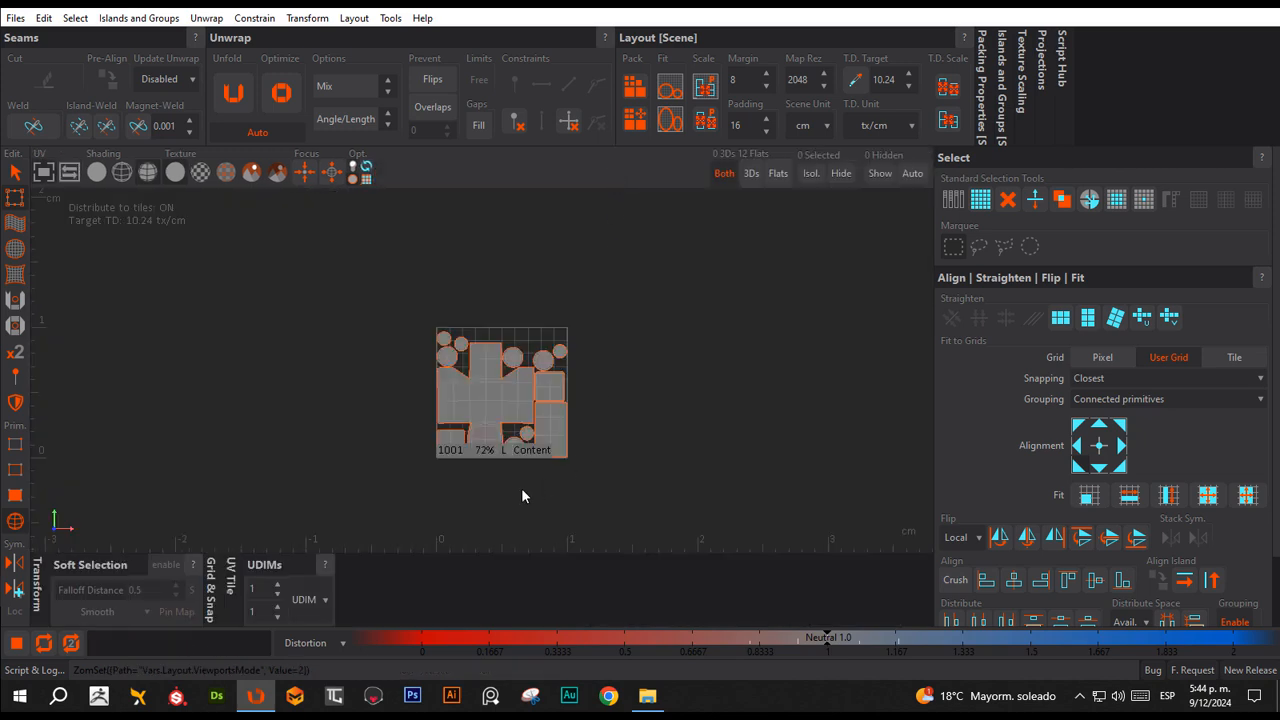
scroll(521, 497, up, 3)
scroll(650, 515, down, 2)
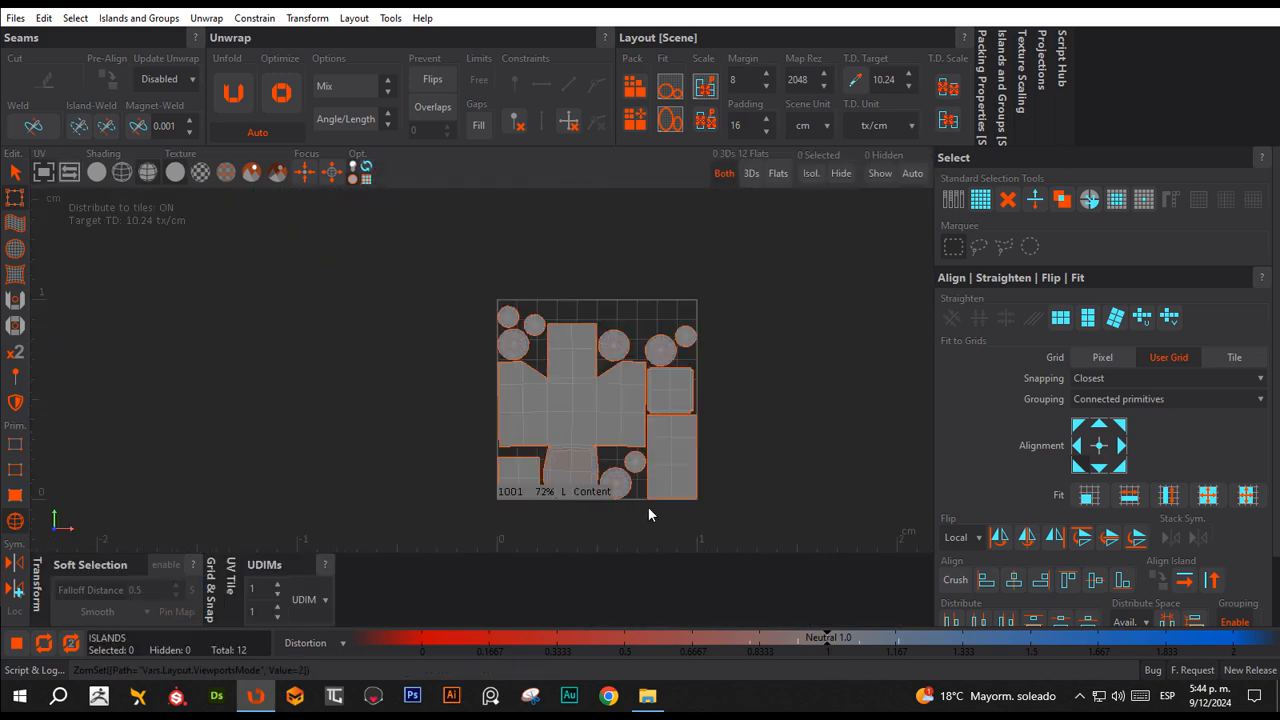
Move the two car body islands out beside tile 1001 and set the layout to 2 UDIM columns.
click(629, 423)
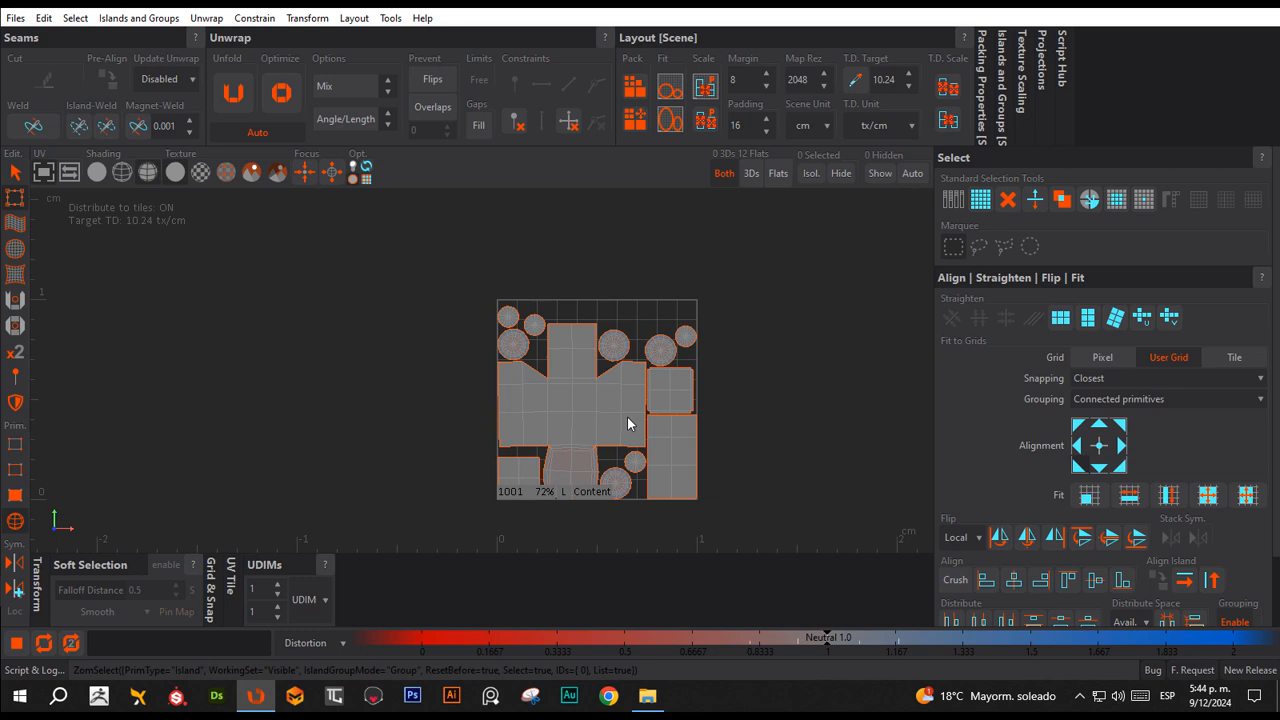
shift+click(670, 458)
drag(672, 451, 896, 427)
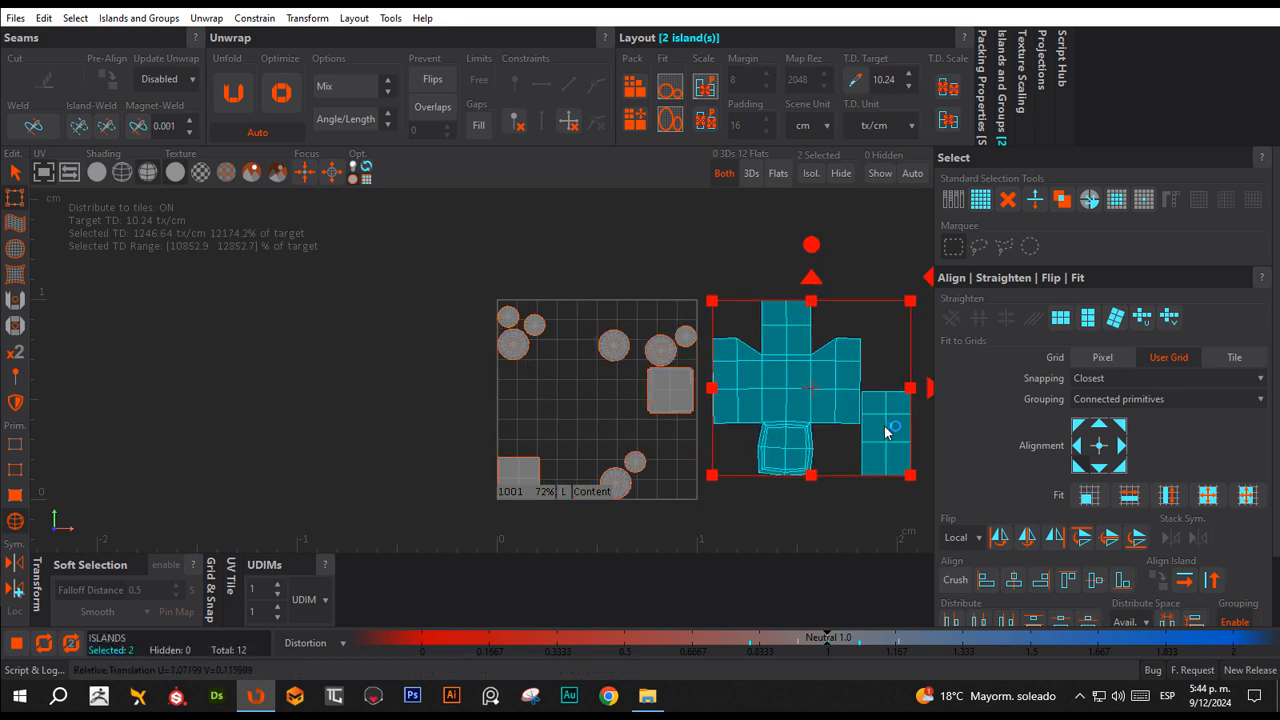
click(277, 584)
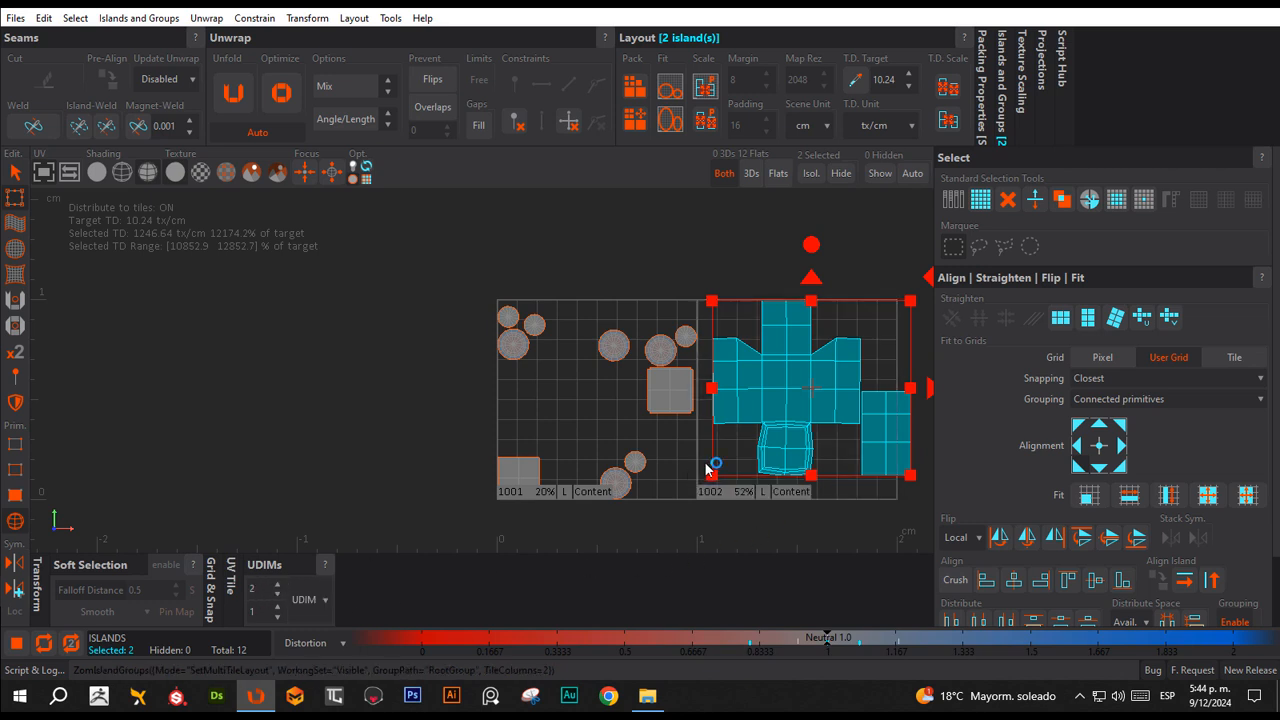
Set the layout to 3 UDIM columns and move the two back door islands into tile 1003.
click(679, 391)
ctrl+click(526, 464)
middle_drag(690, 457, 485, 432)
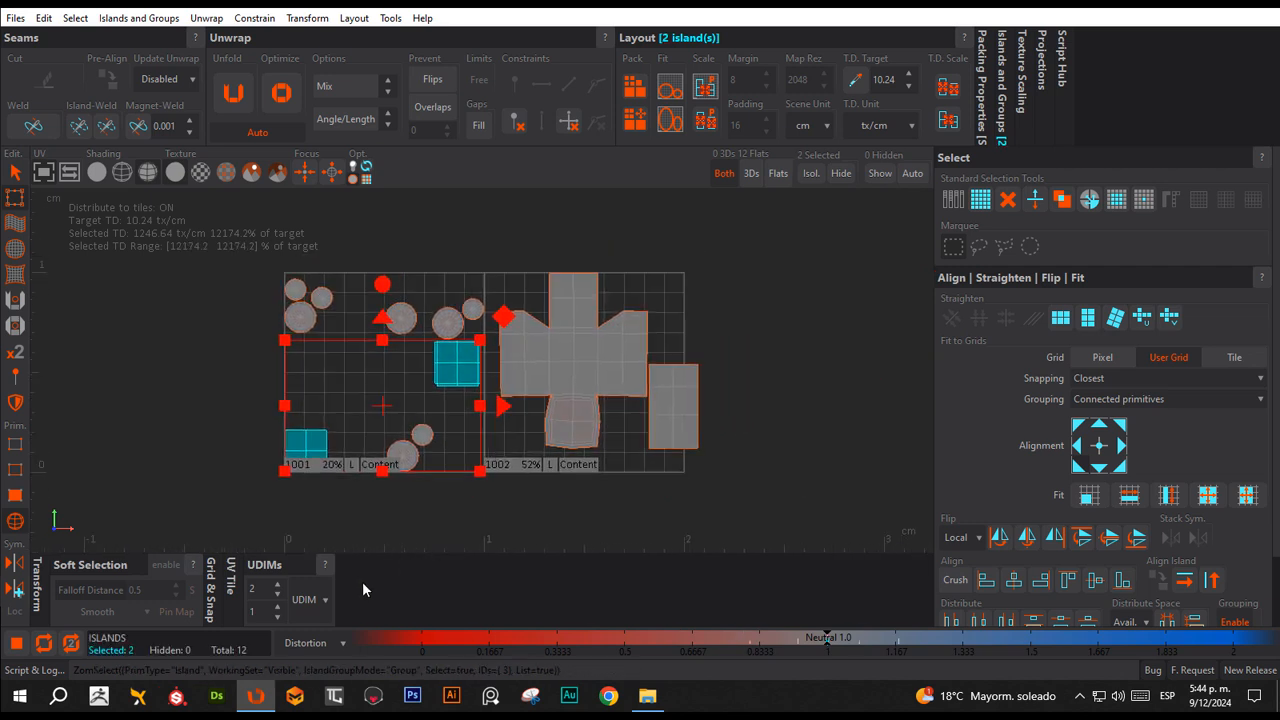
click(278, 584)
drag(458, 375, 867, 318)
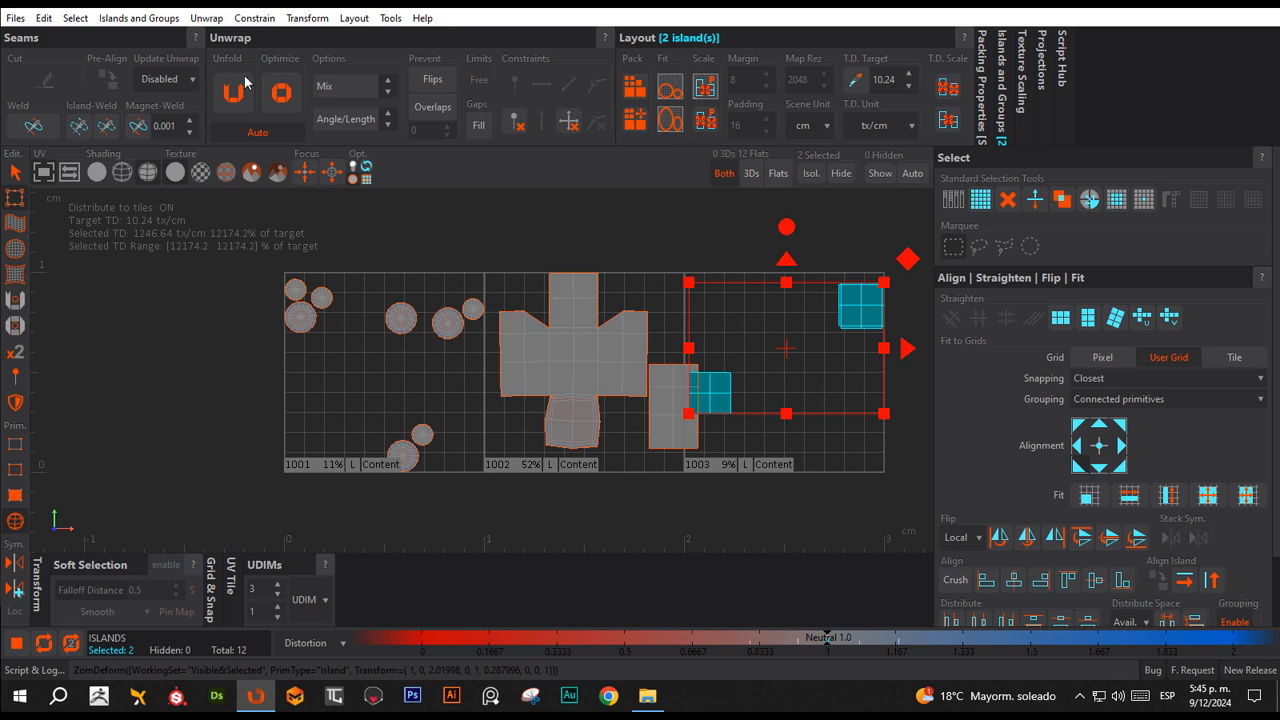
Group the two back door islands and pack them side by side.
click(145, 19)
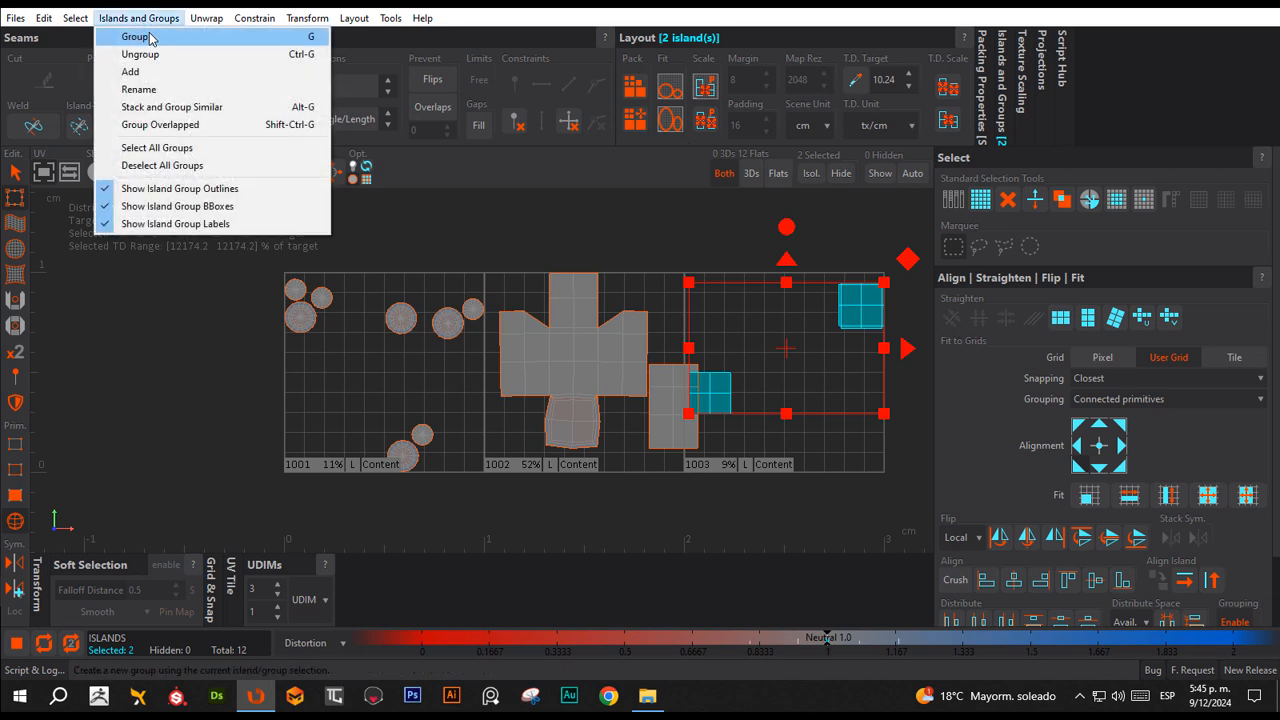
click(135, 34)
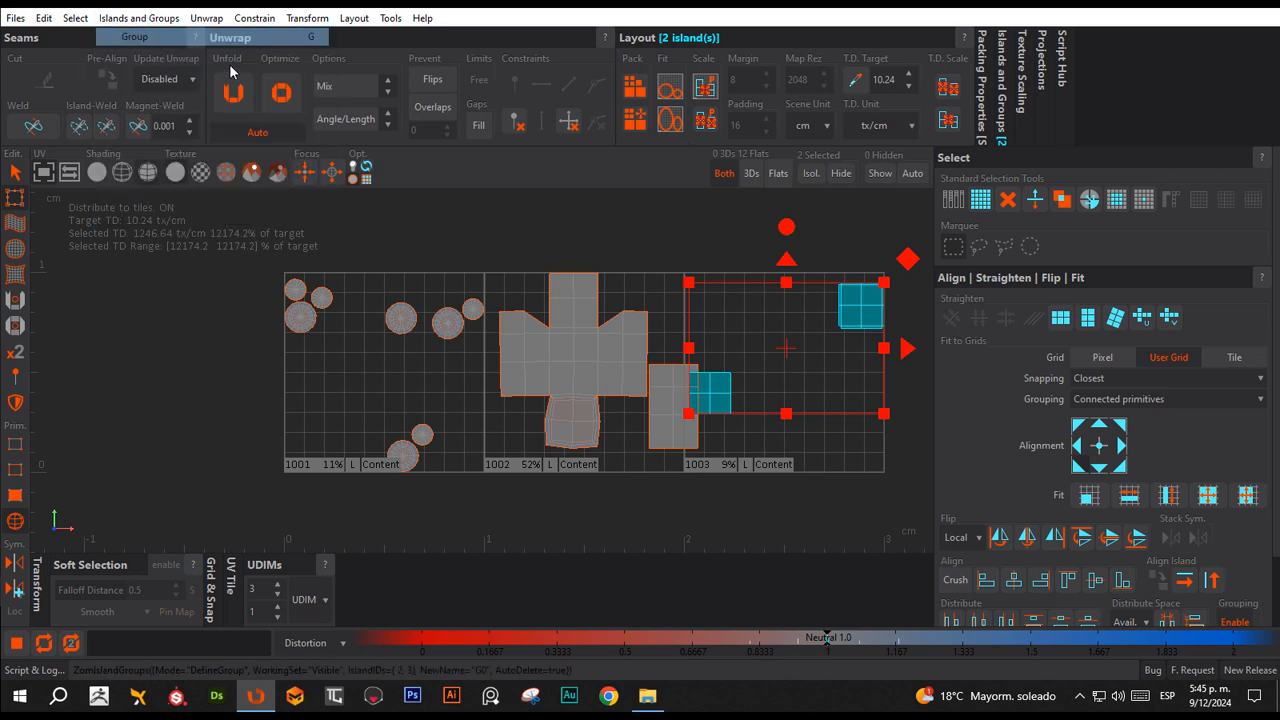
click(636, 121)
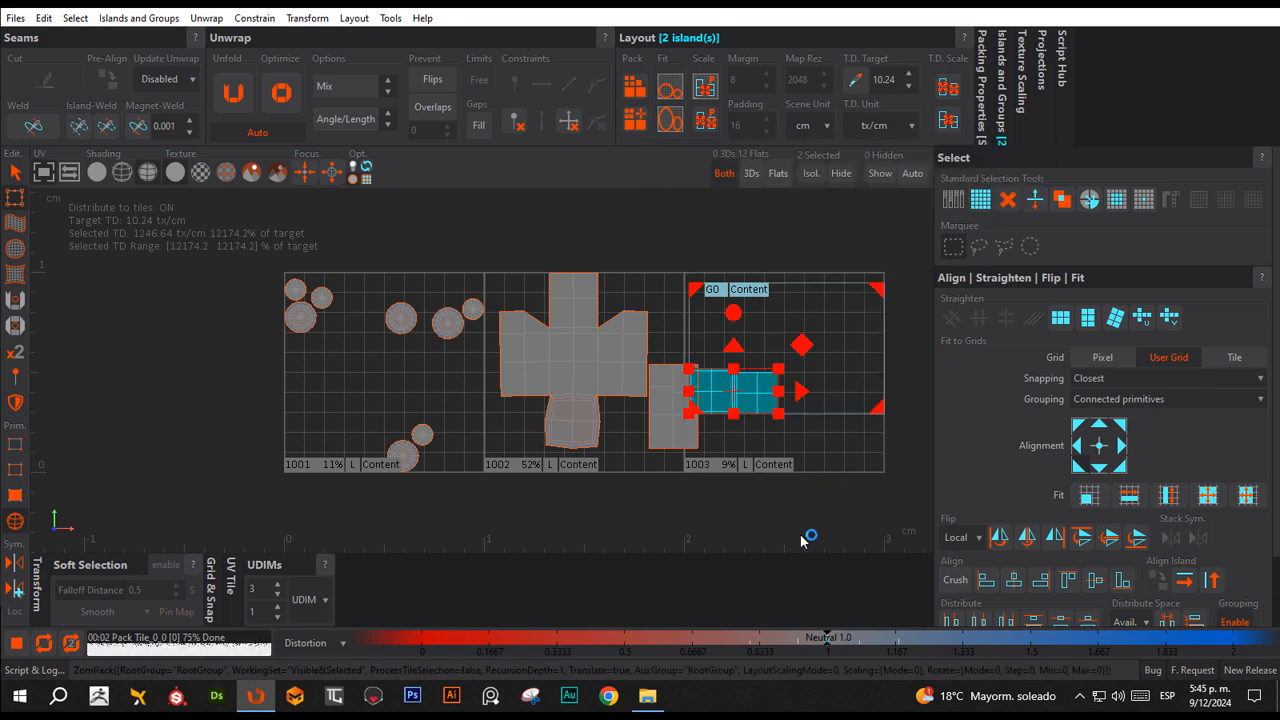
Group the two car body islands and run the group packing on them.
click(576, 343)
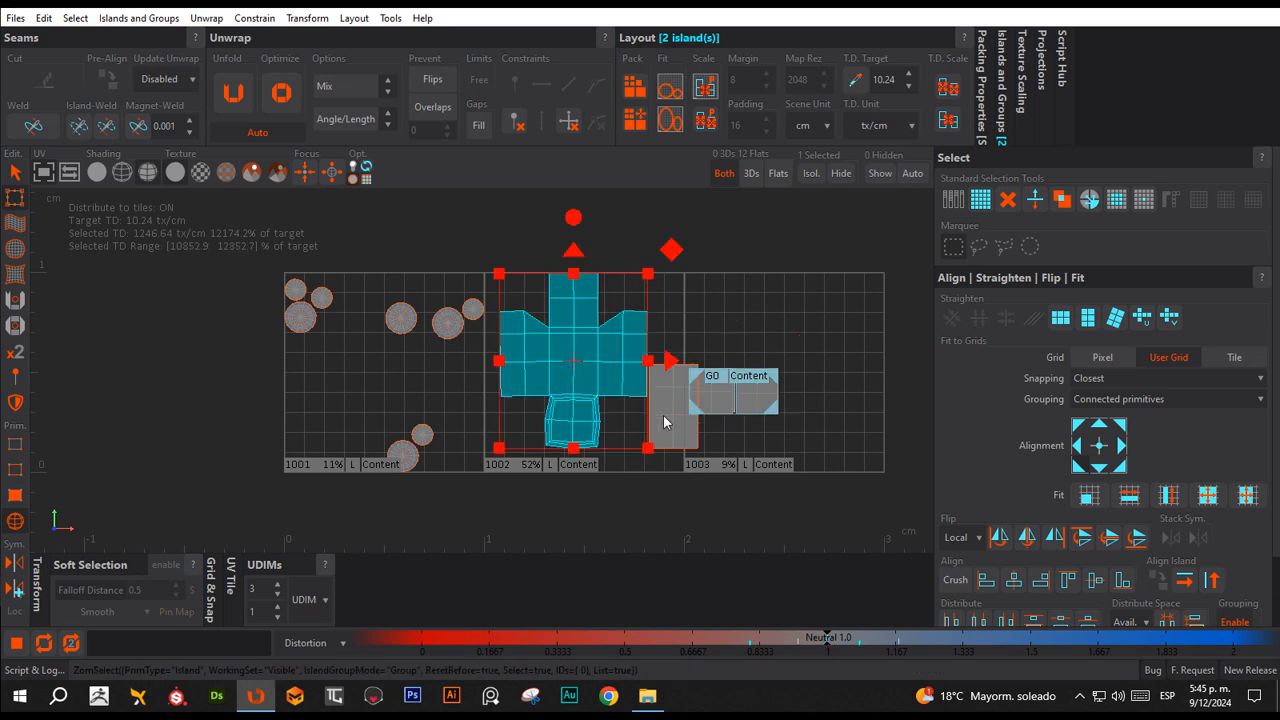
shift+click(664, 422)
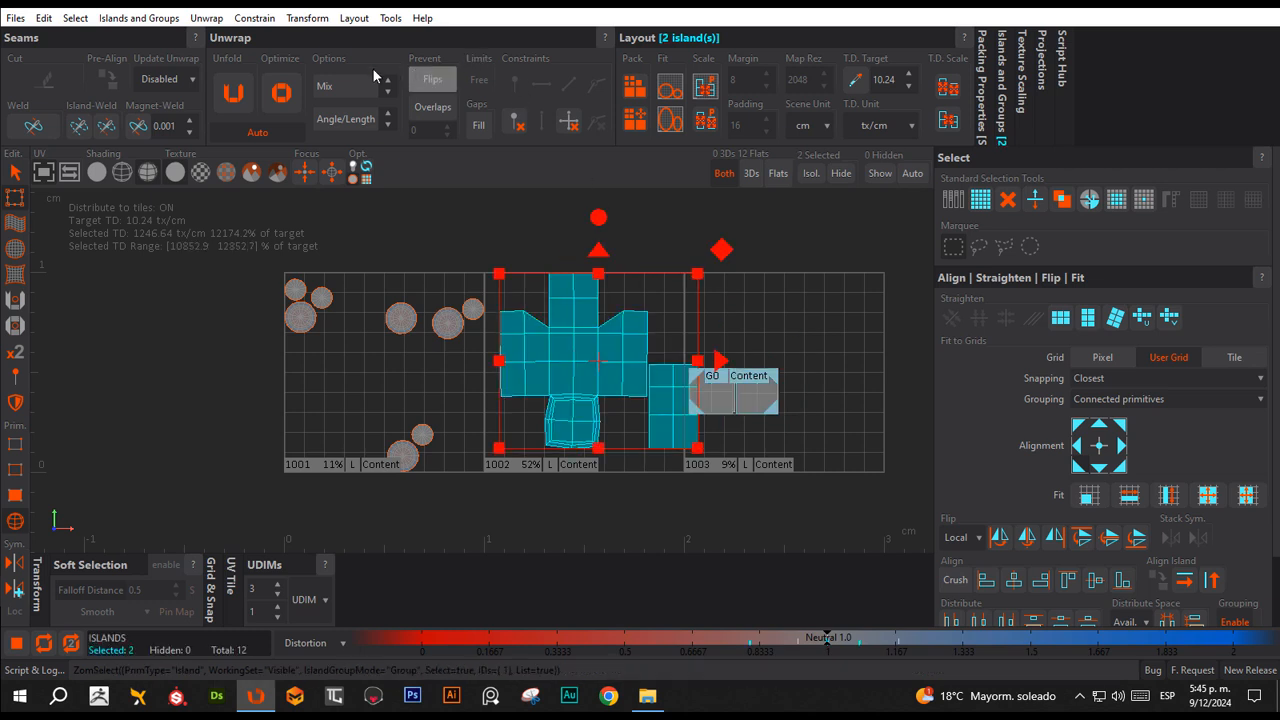
click(118, 17)
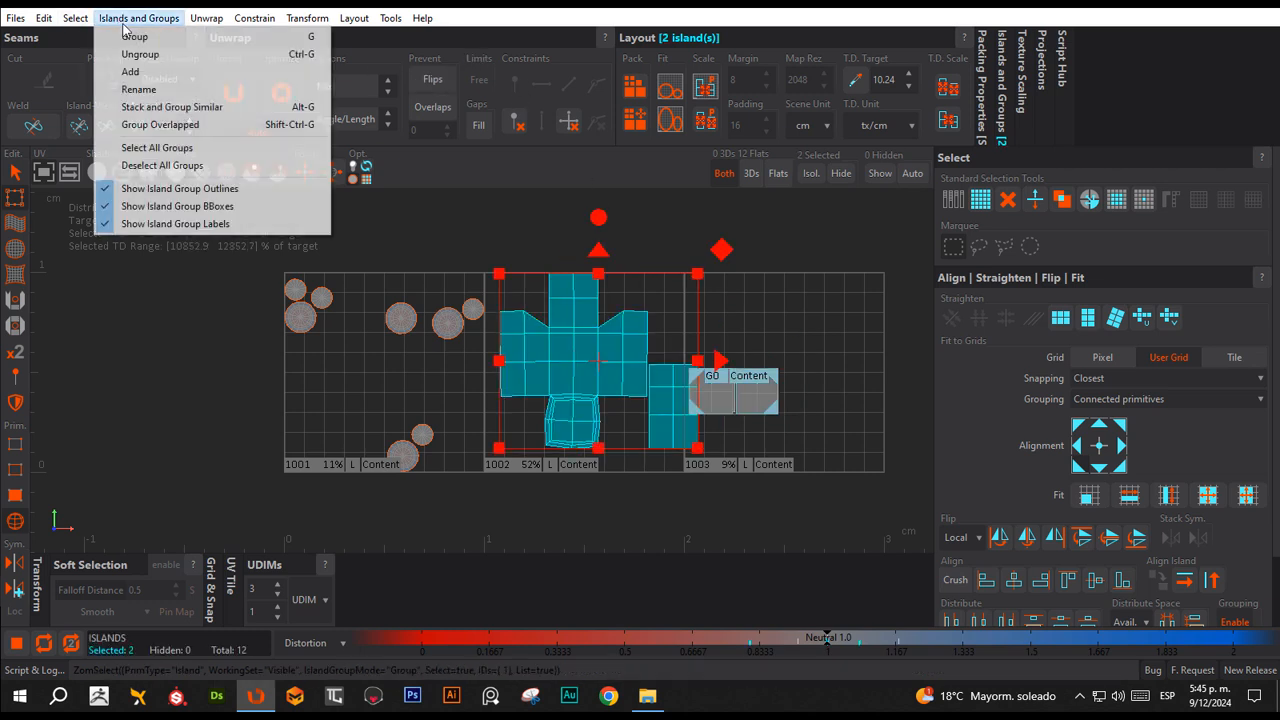
click(140, 38)
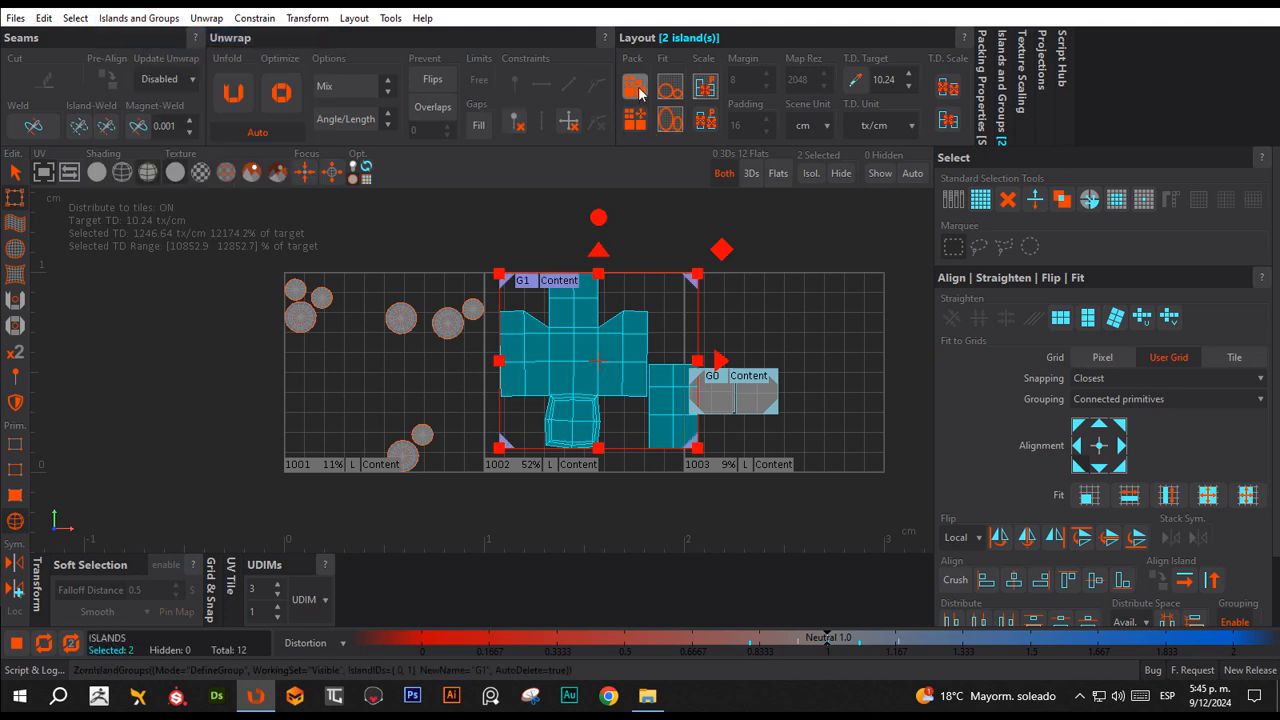
click(634, 121)
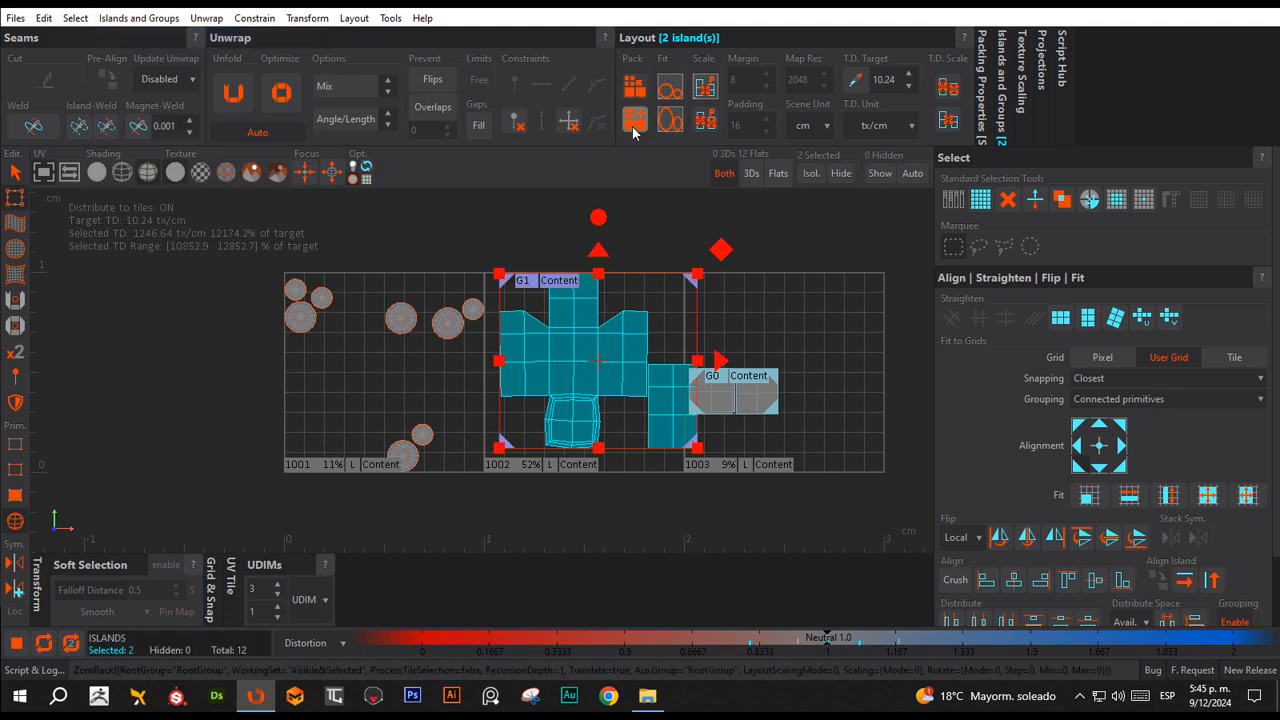
Reselect both grouped car body islands and try packing them again.
click(628, 245)
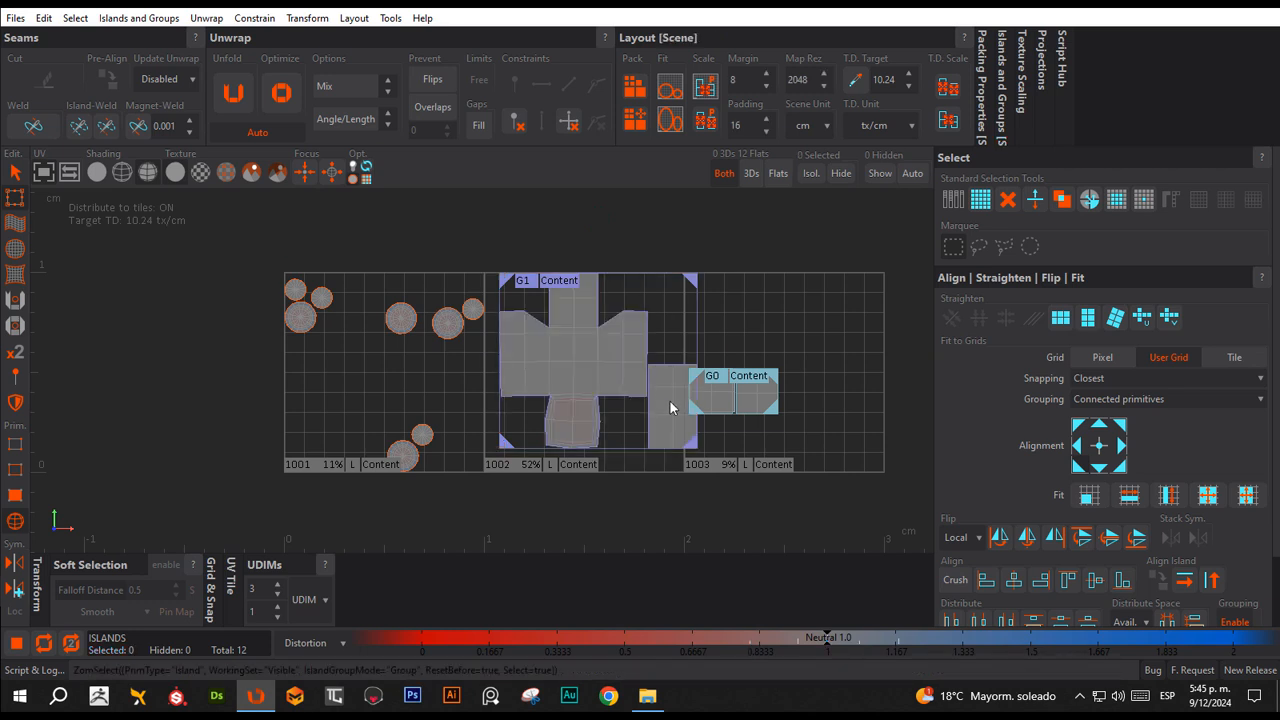
click(670, 407)
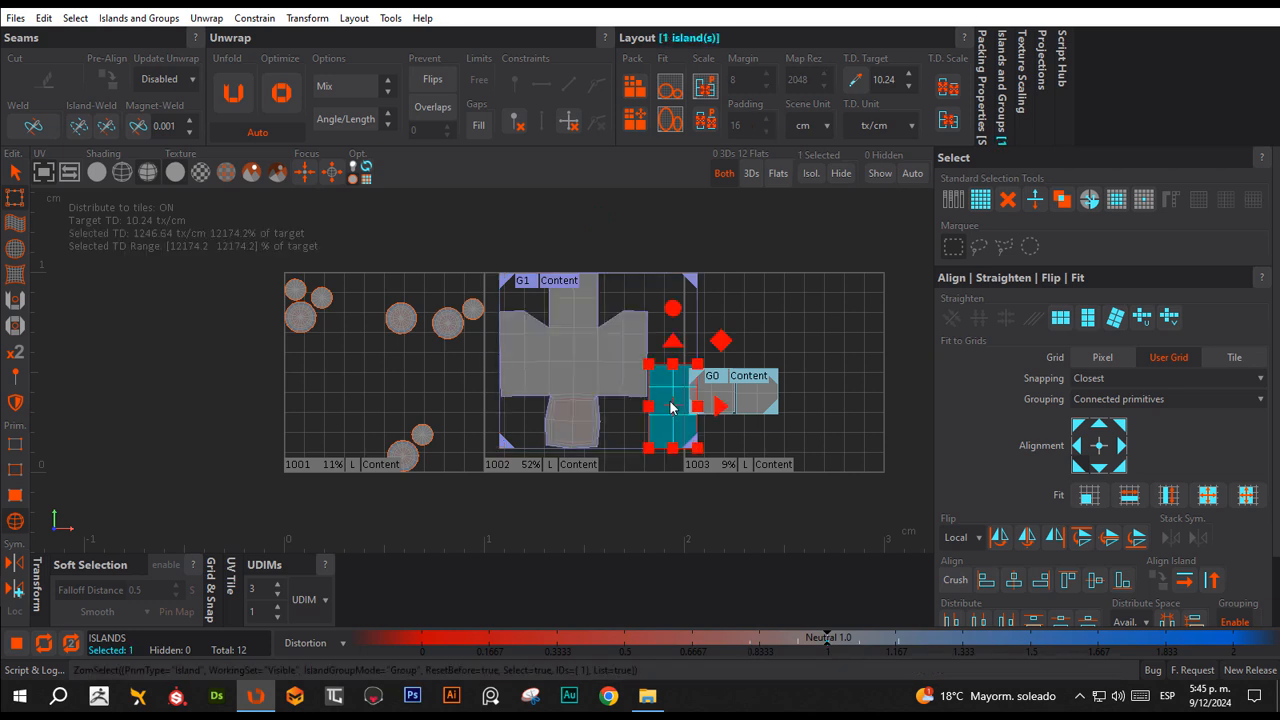
shift+click(574, 292)
click(633, 90)
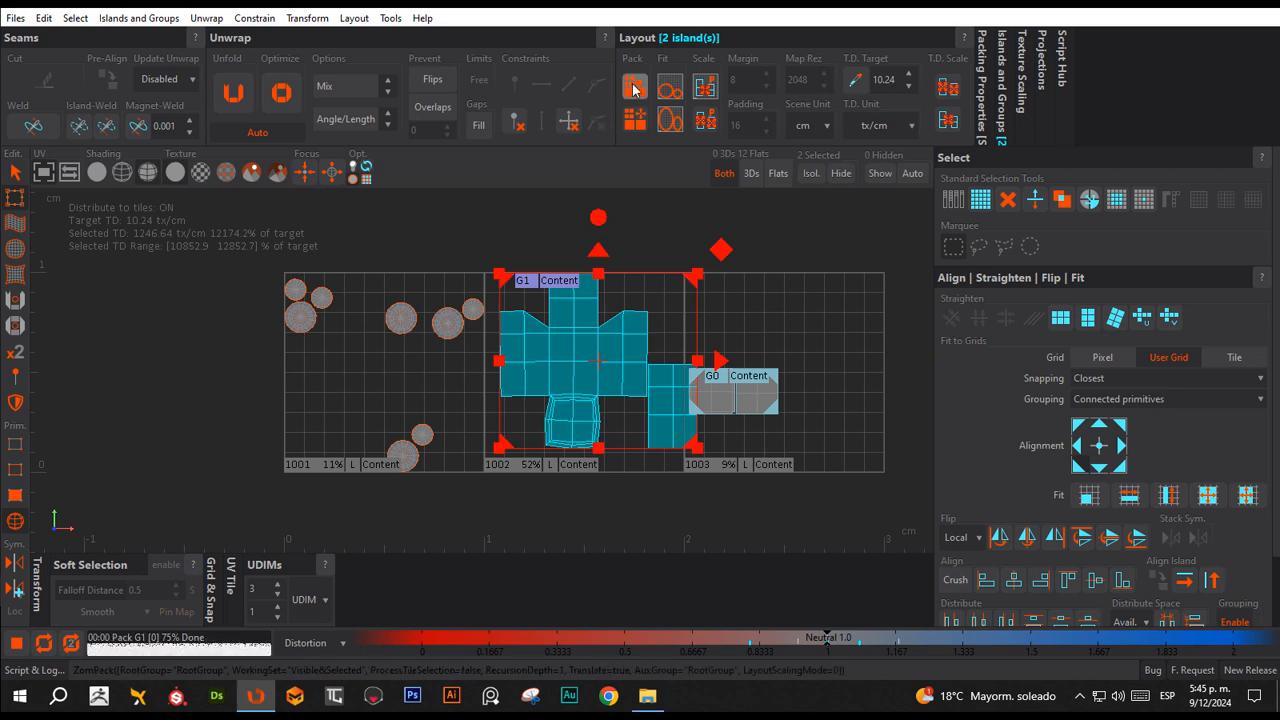
click(620, 236)
Move the car body group down and sideways until it lies inside tile 1002.
click(563, 373)
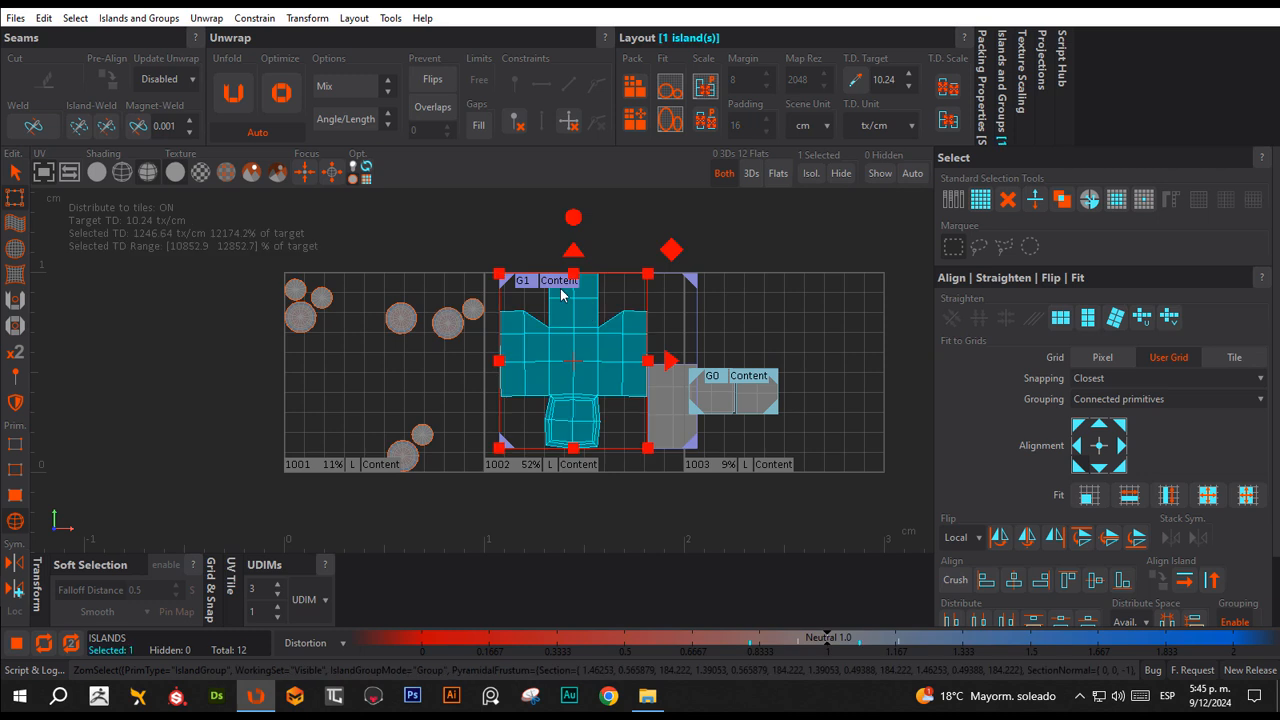
click(559, 281)
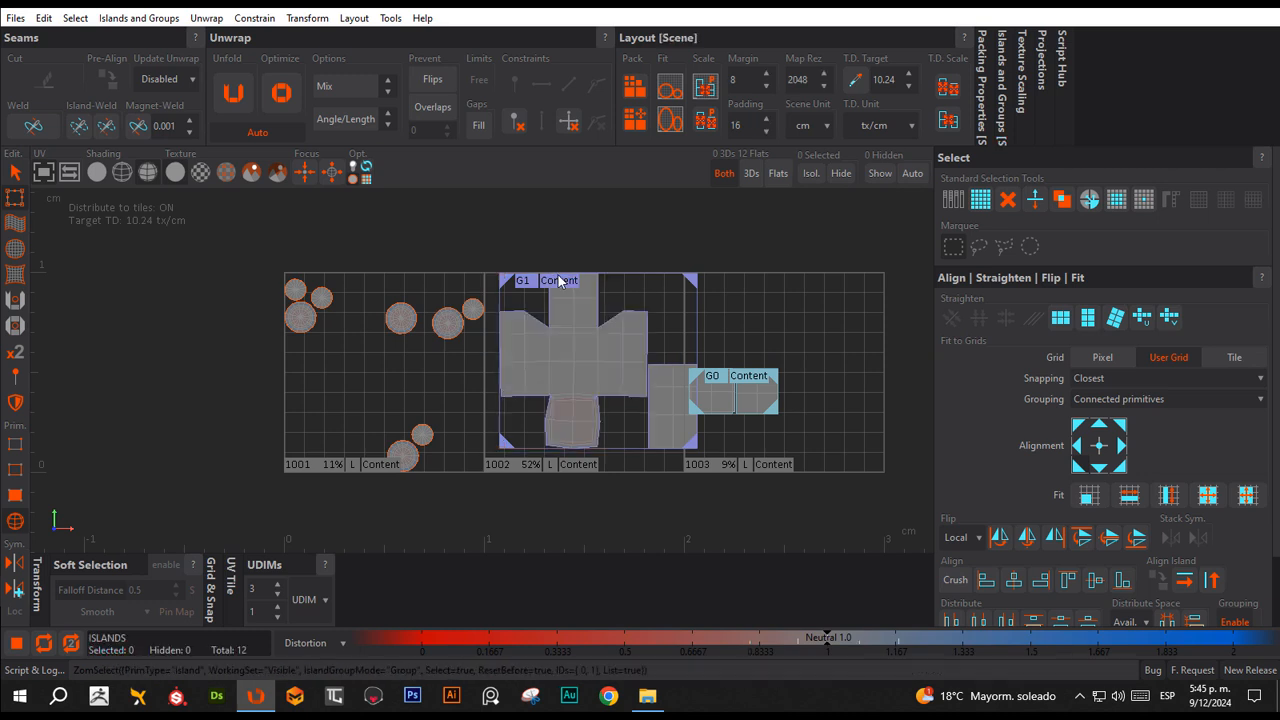
click(577, 331)
drag(567, 344, 571, 352)
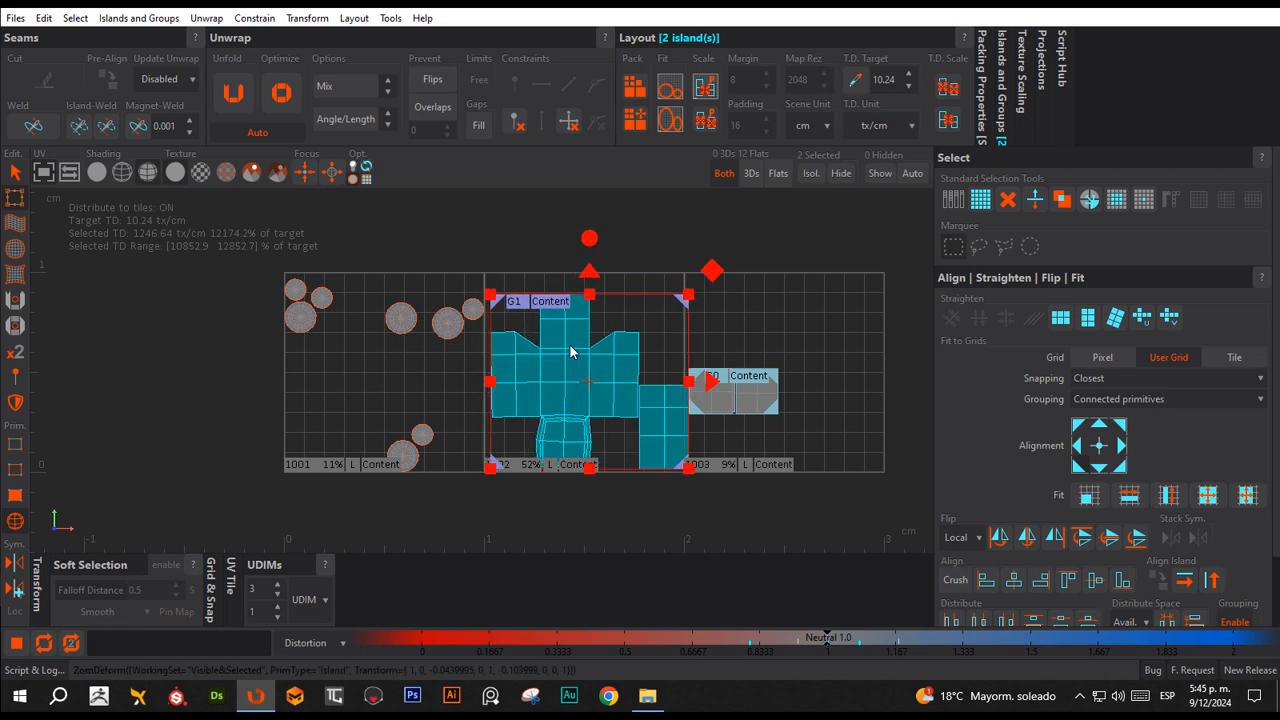
key(Left)
key(Left)
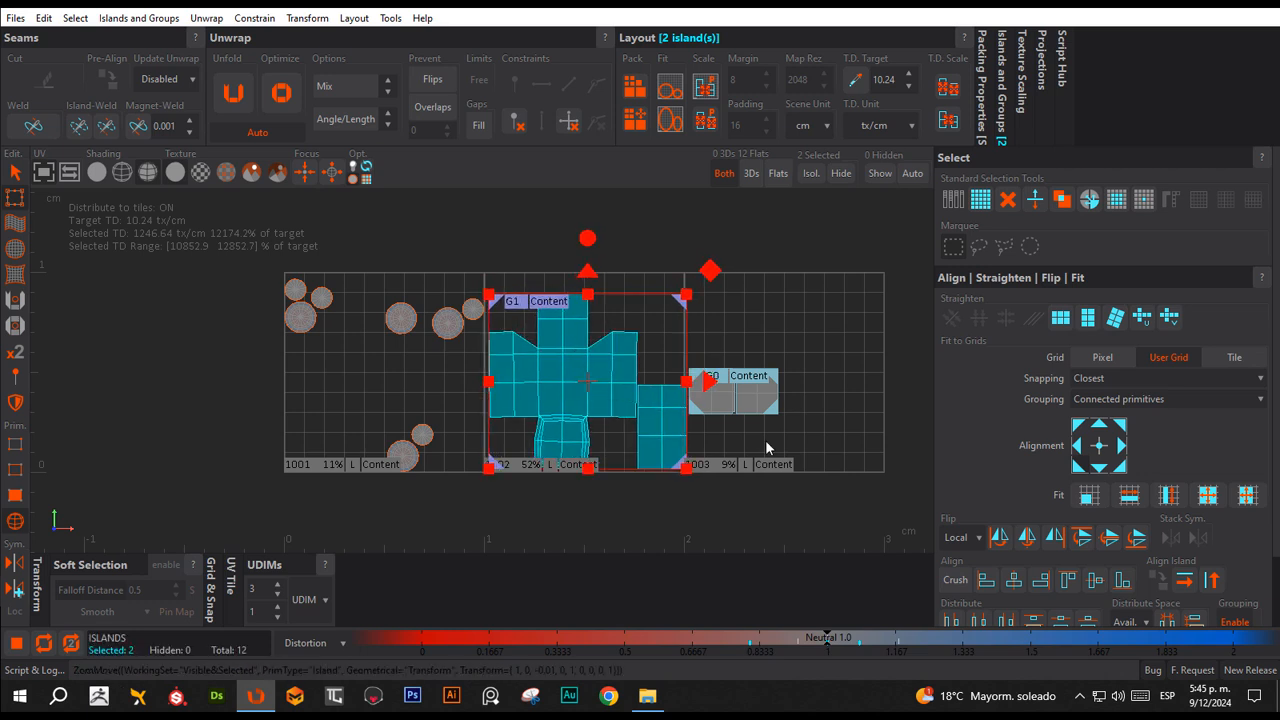
click(703, 498)
Group the eight wheel islands in tile 1001 and pack them tightly together.
drag(248, 252, 474, 491)
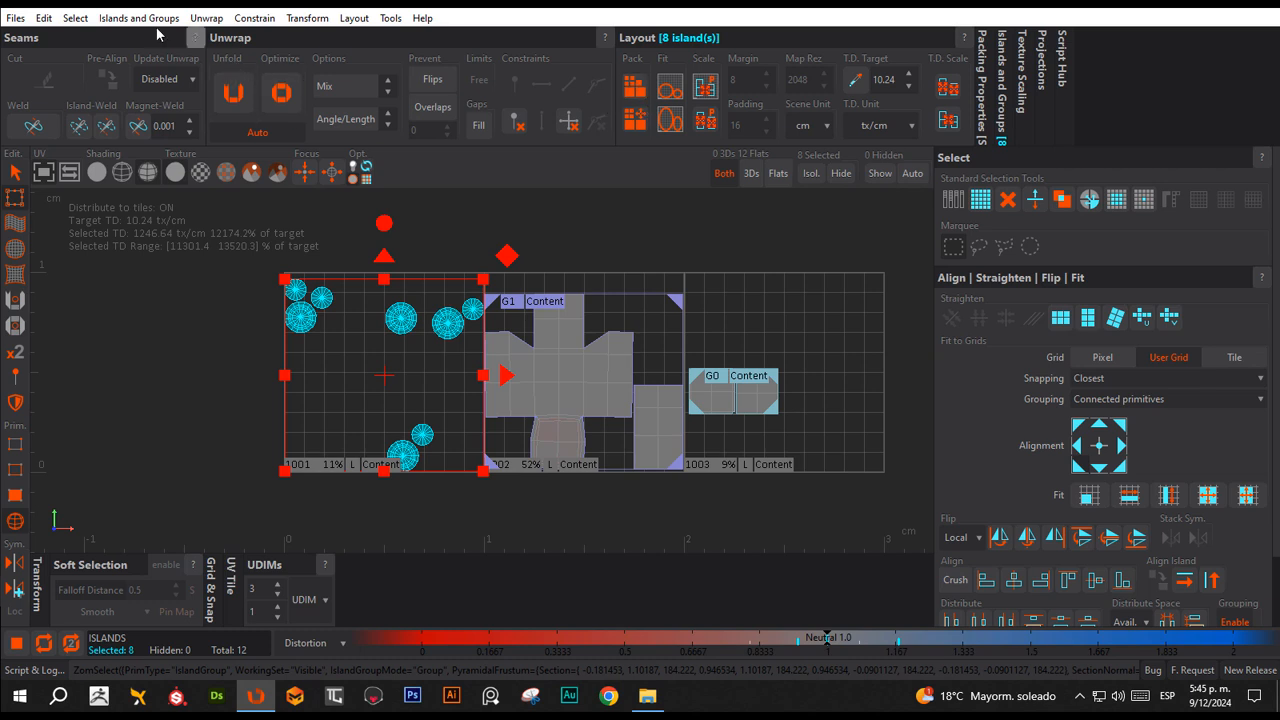
click(139, 18)
click(140, 37)
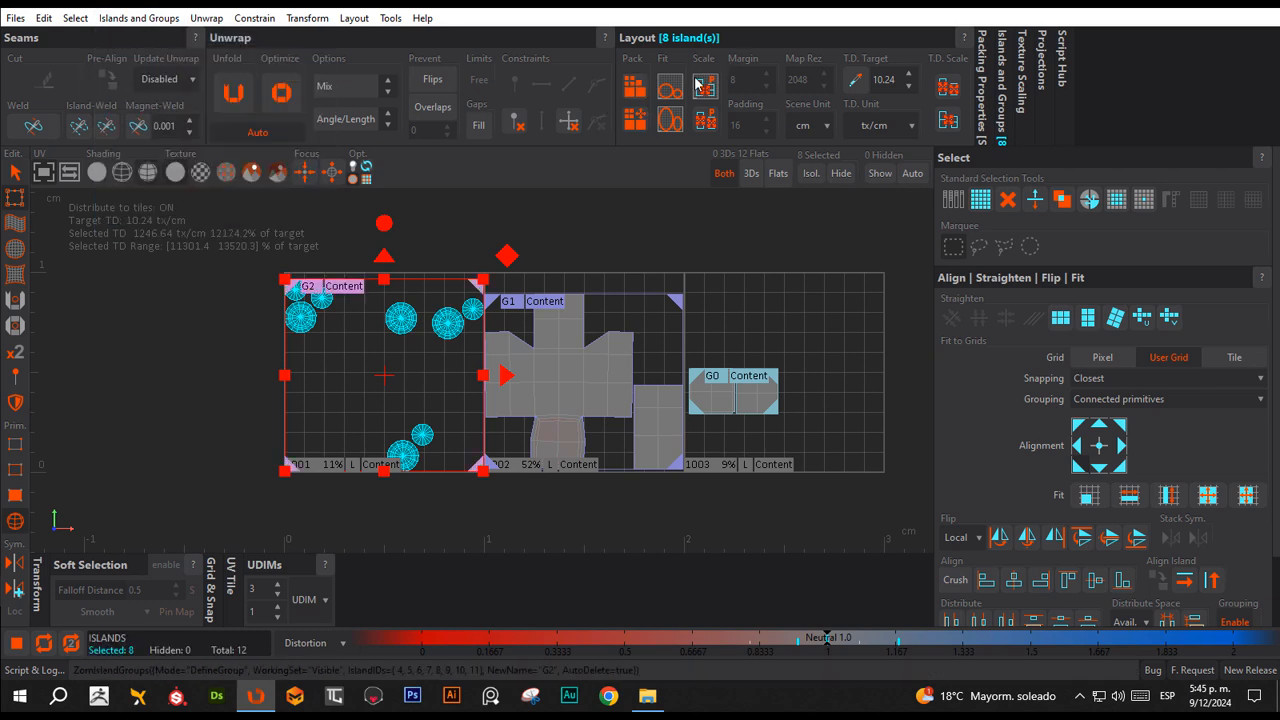
click(636, 119)
click(449, 250)
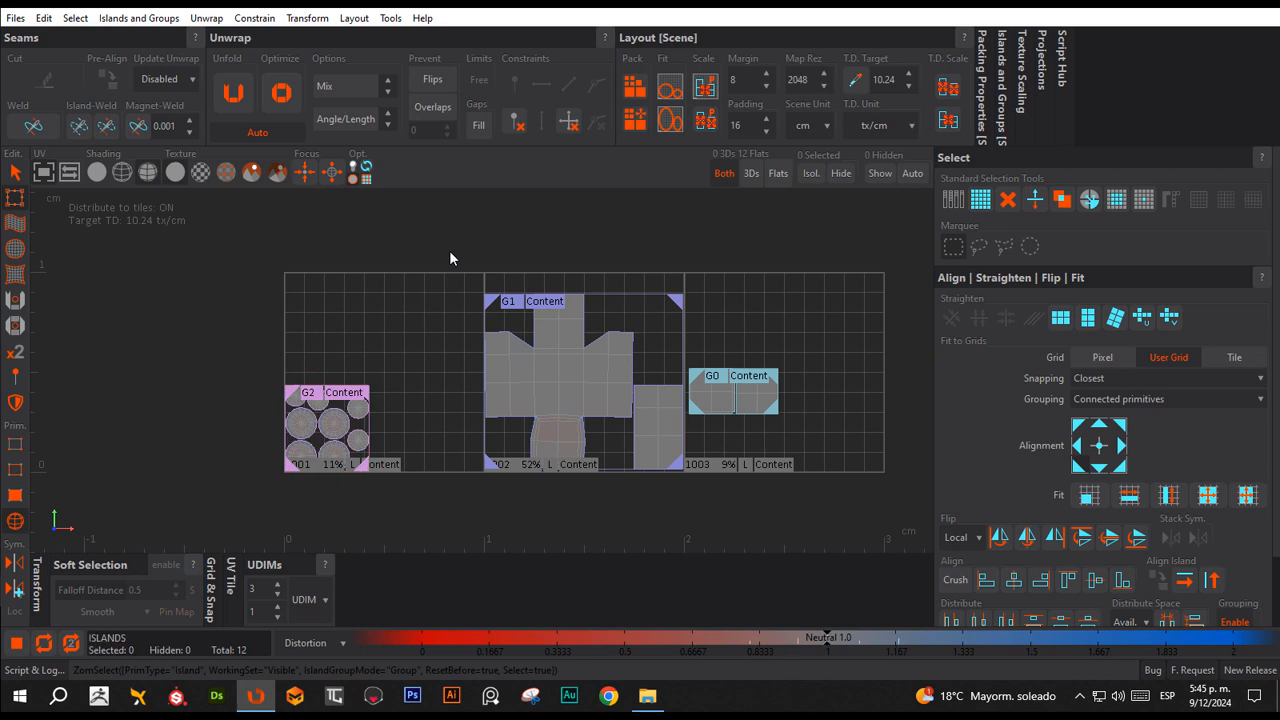
Move the back door group down to the lower corner of tile 1003 and deselect it.
click(746, 400)
click(757, 381)
drag(757, 381, 752, 440)
drag(752, 443, 748, 446)
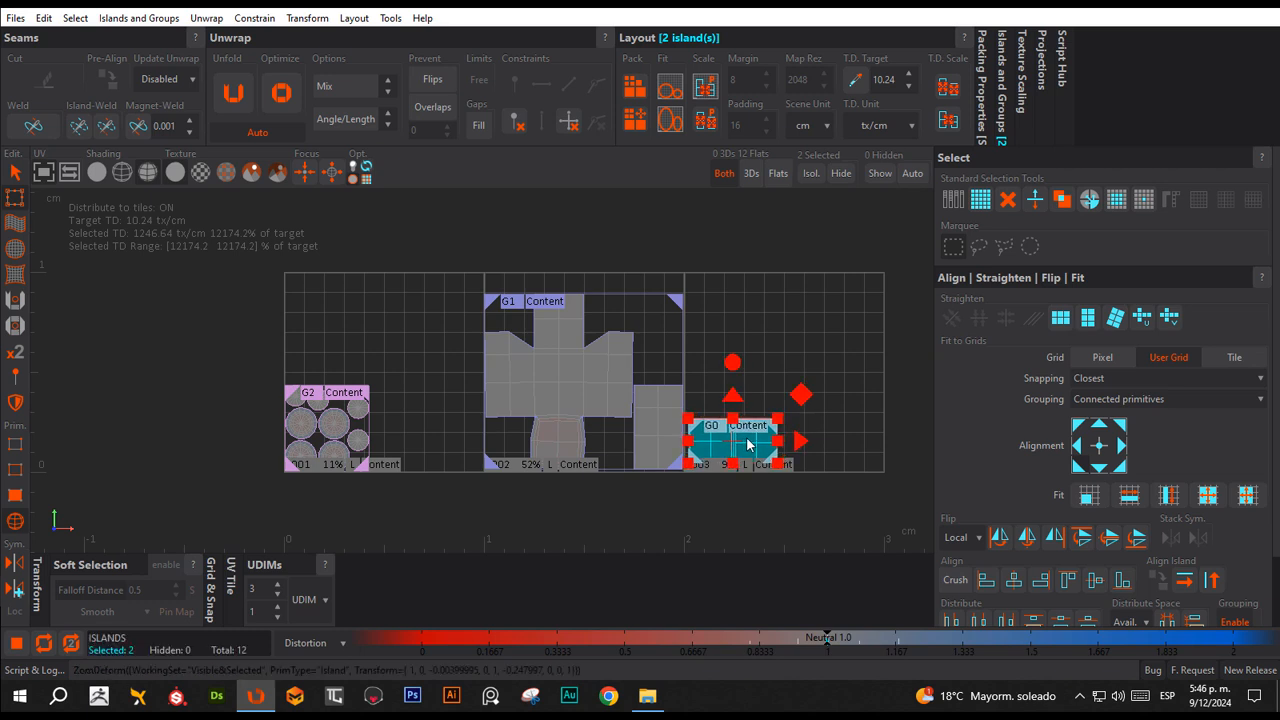
click(778, 333)
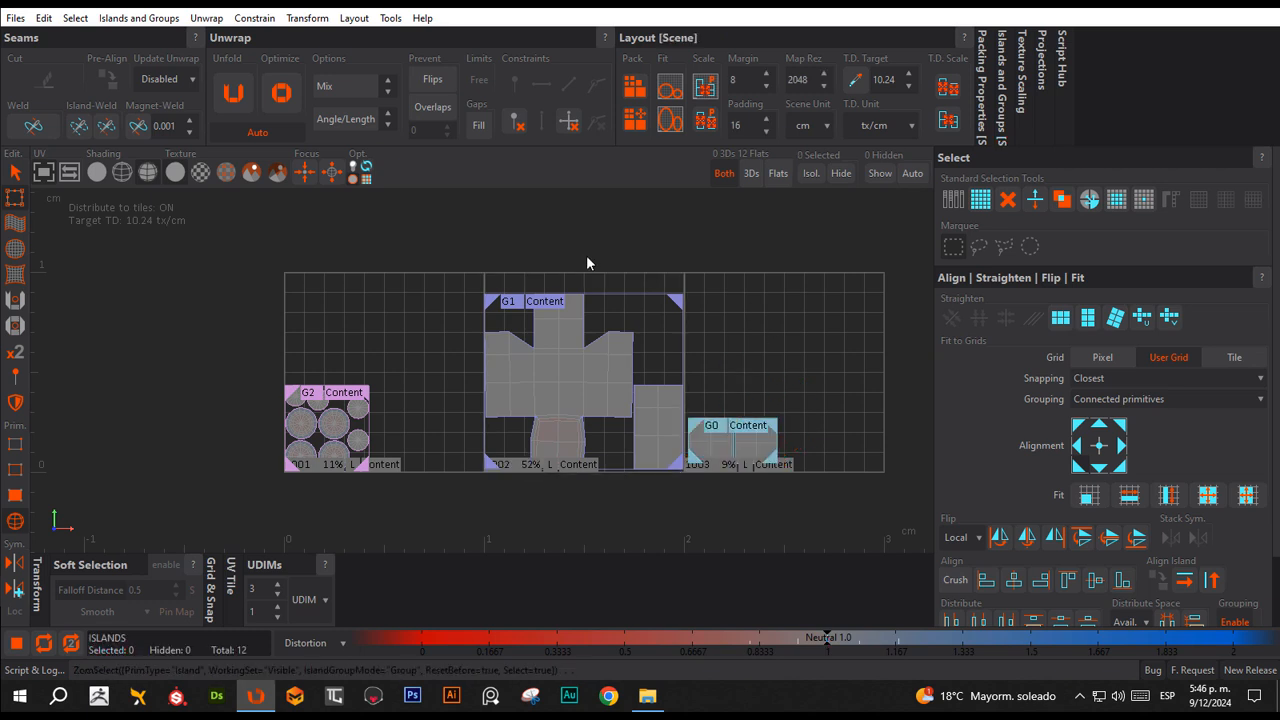
Save the unwrapped model as the binary FBX file Car in the Objetos 3D folder.
click(15, 18)
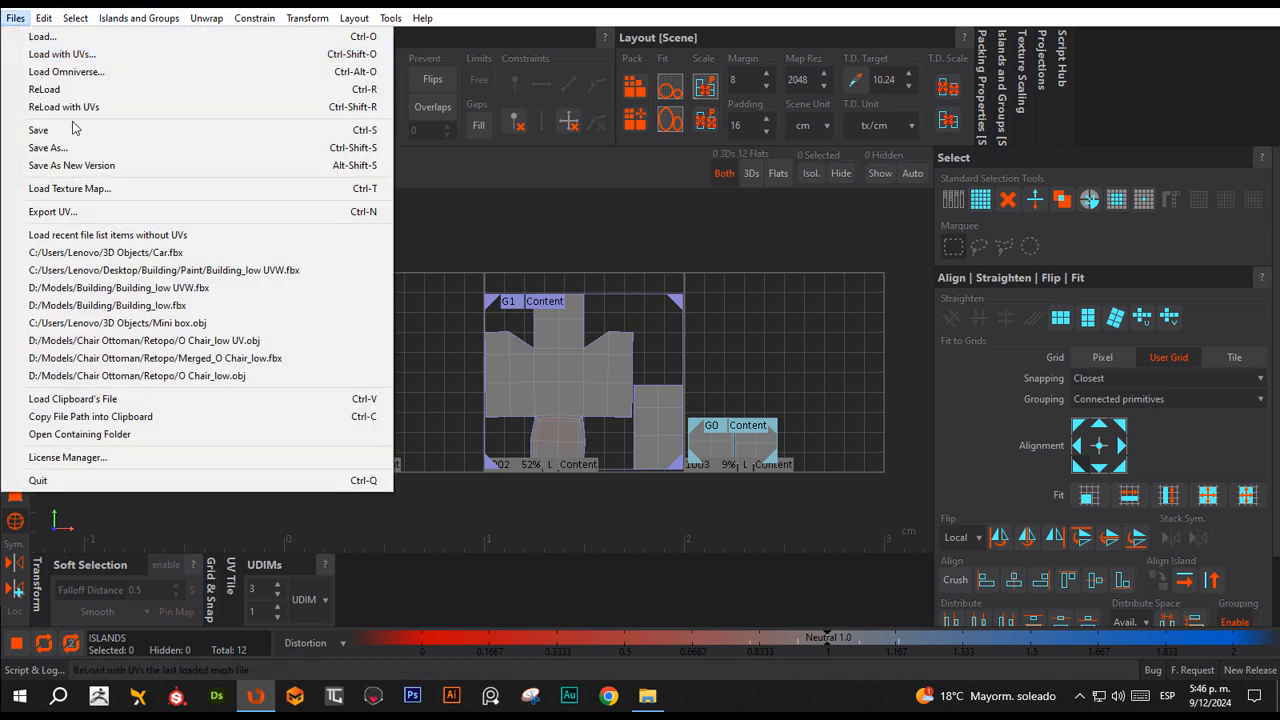
click(50, 147)
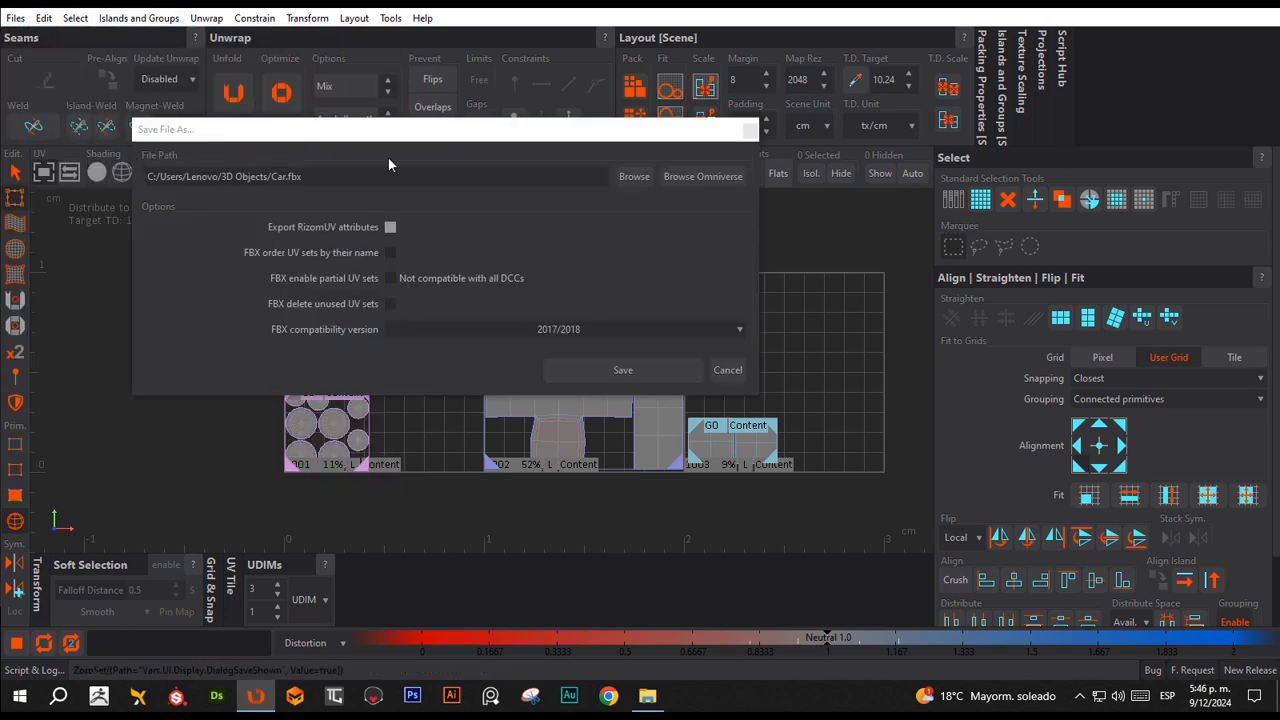
click(634, 176)
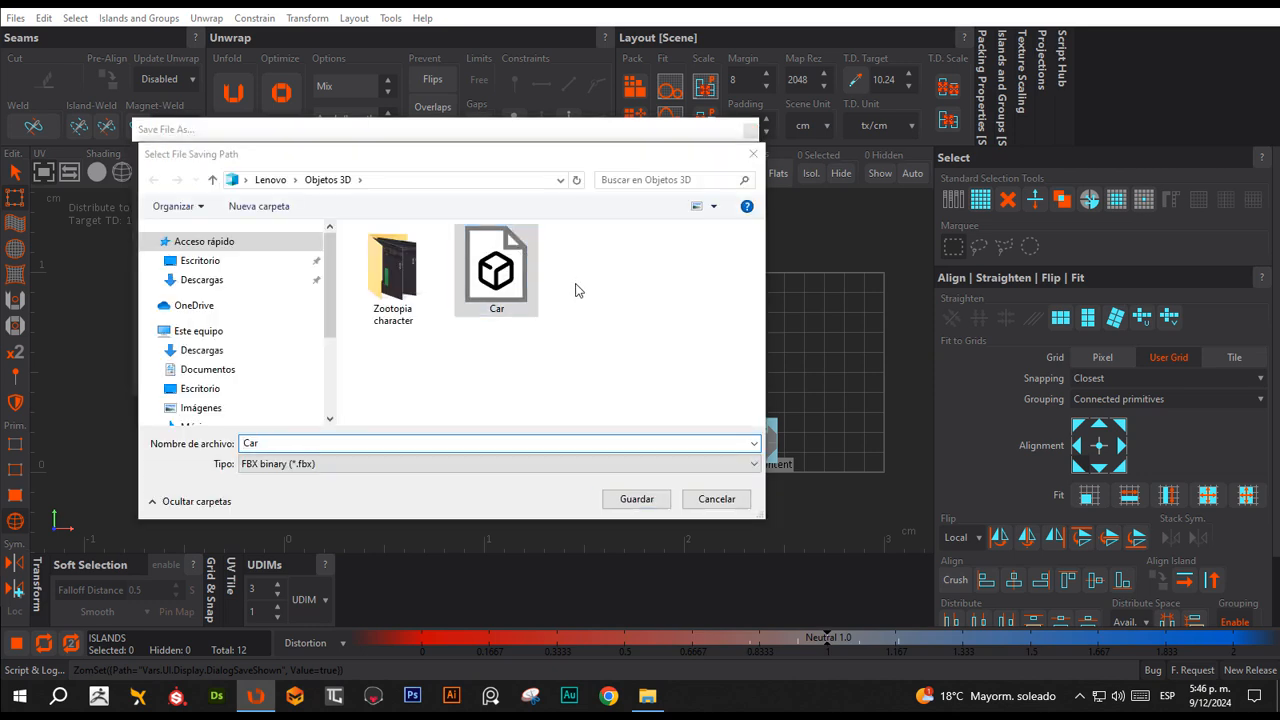
click(638, 496)
click(674, 345)
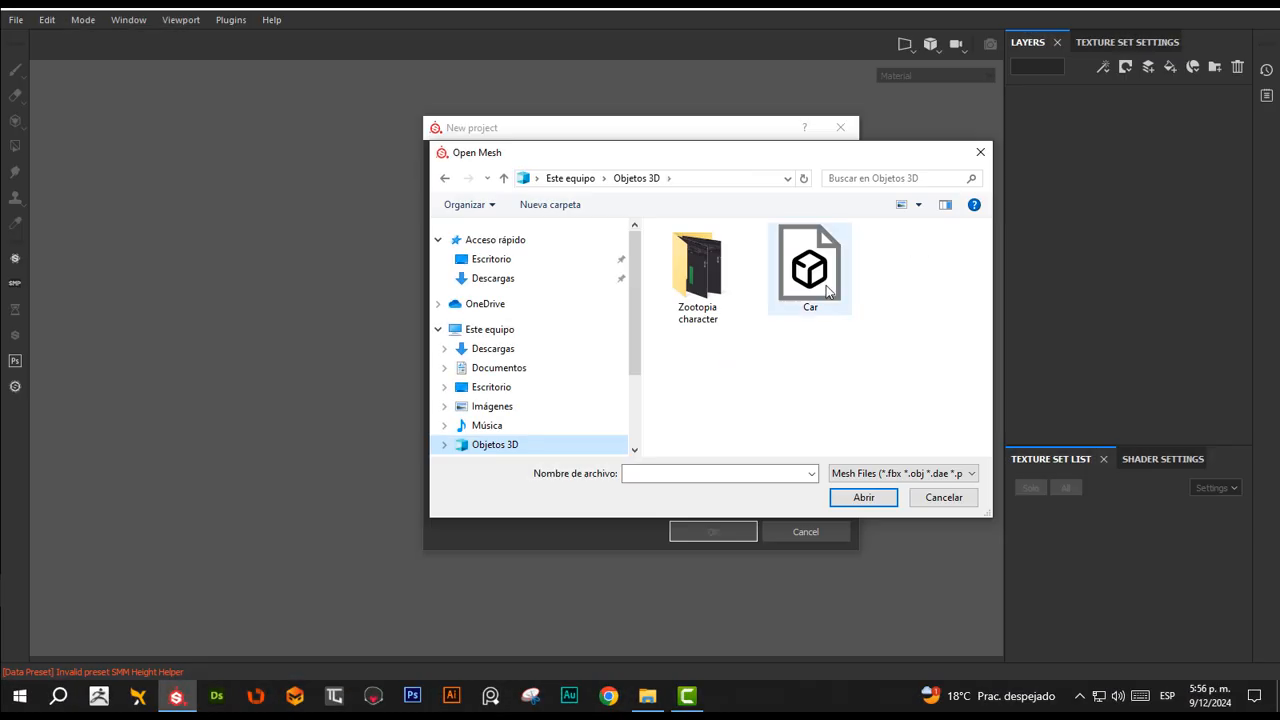
In Substance Painter's new project, load Car.fbx as the mesh and set the normal map format to OpenGL.
double_click(826, 290)
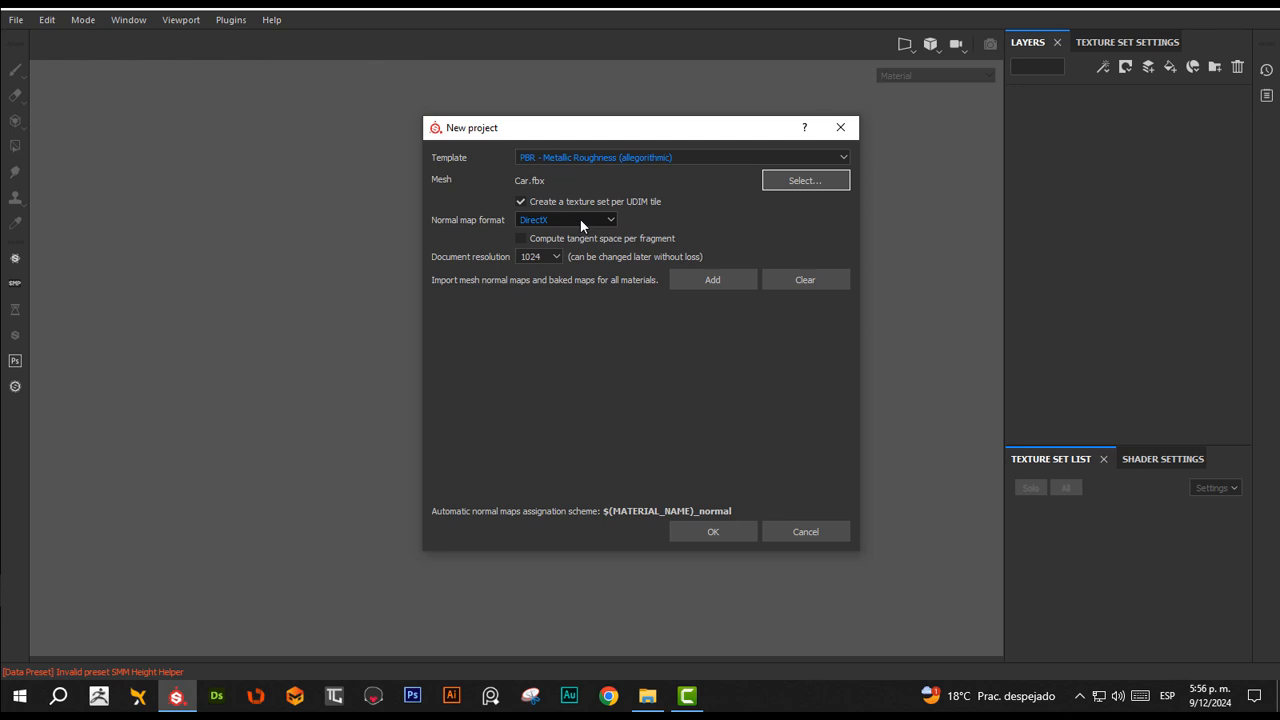
click(581, 222)
click(580, 242)
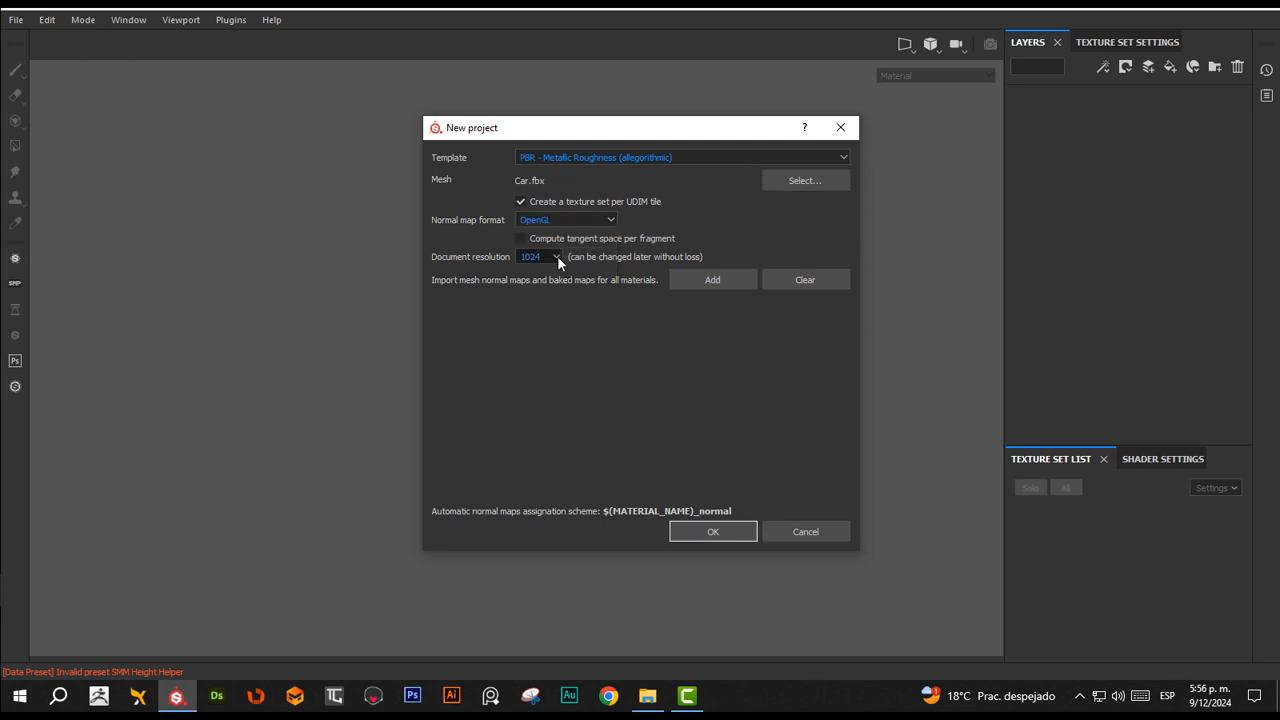
Set the document resolution to 2048, keep one texture set per UDIM tile enabled, and create the project.
click(557, 257)
click(540, 312)
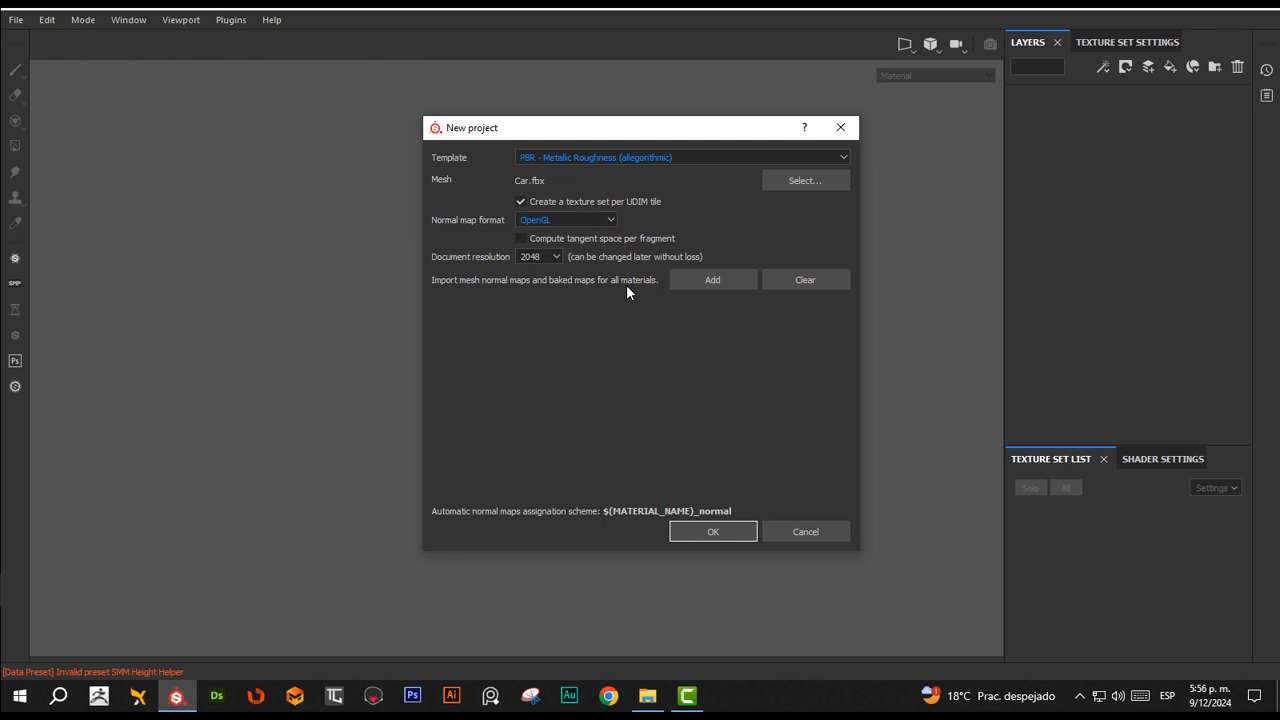
click(520, 203)
click(520, 204)
click(714, 533)
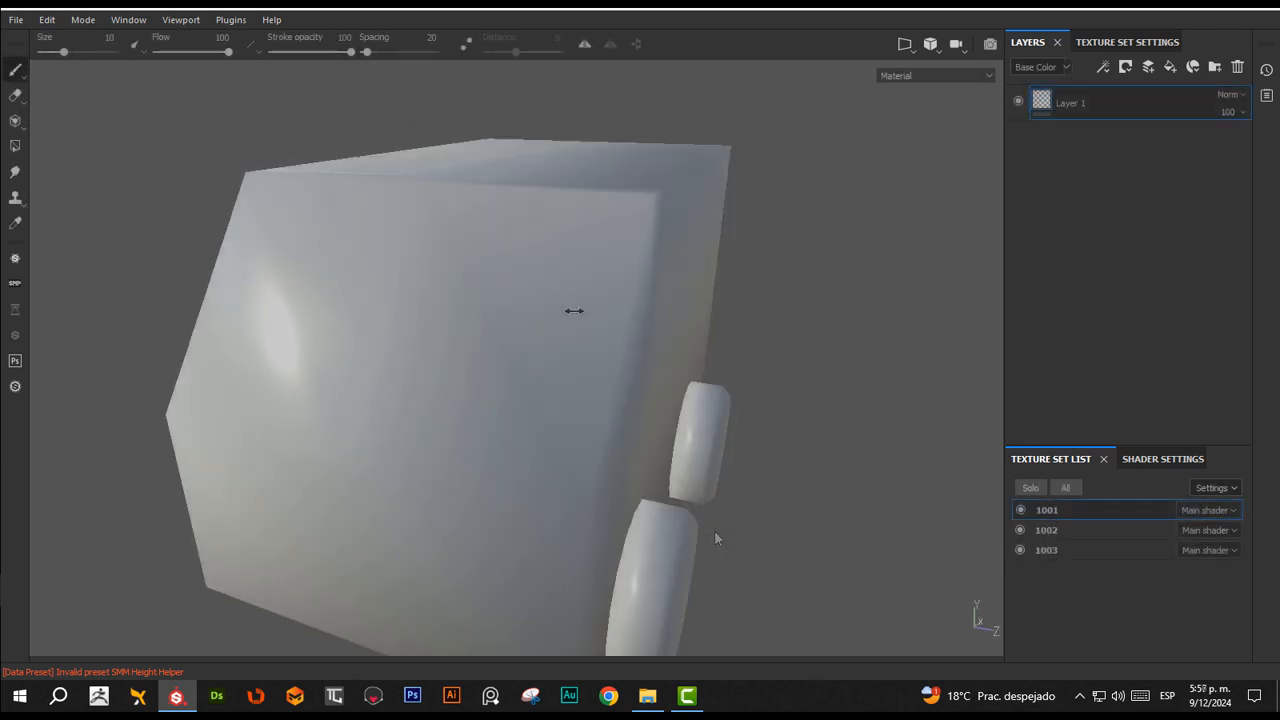
Show the 3D and 2D views side by side and check the UV layouts of texture sets 1002 and 1003.
alt+drag(663, 306, 90, 291)
alt+middle_drag(576, 242, 316, 311)
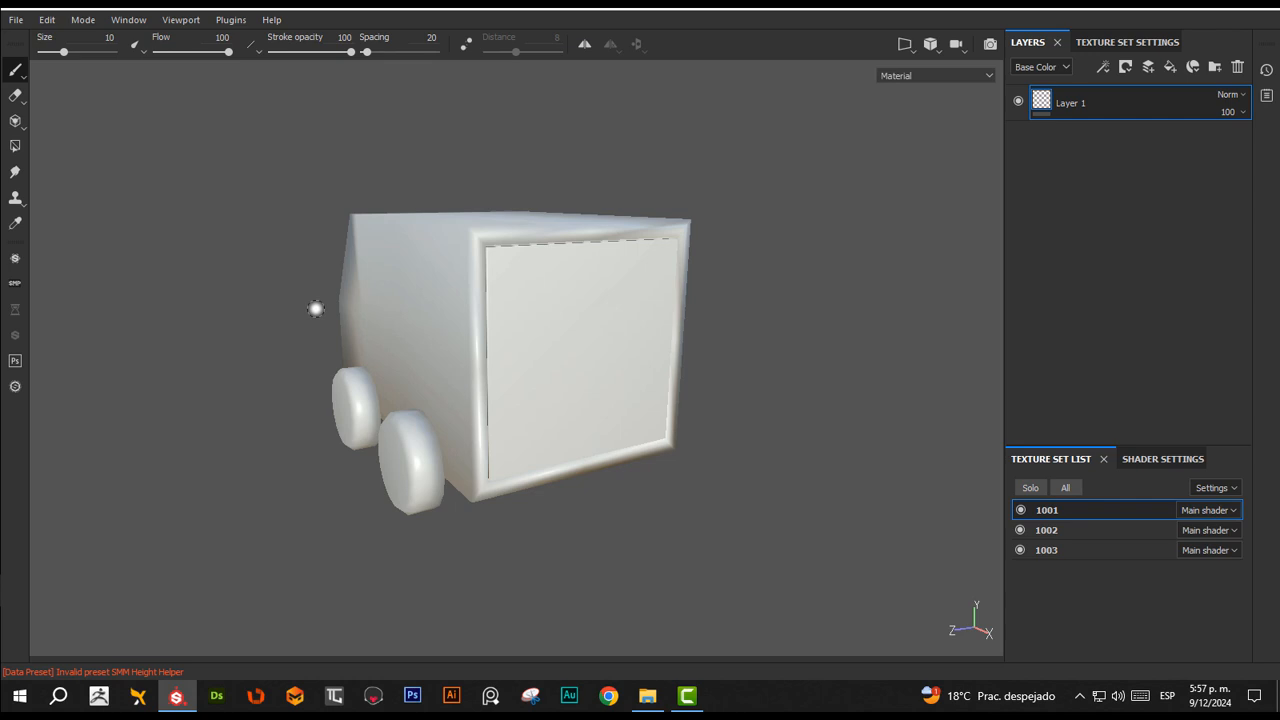
key(F1)
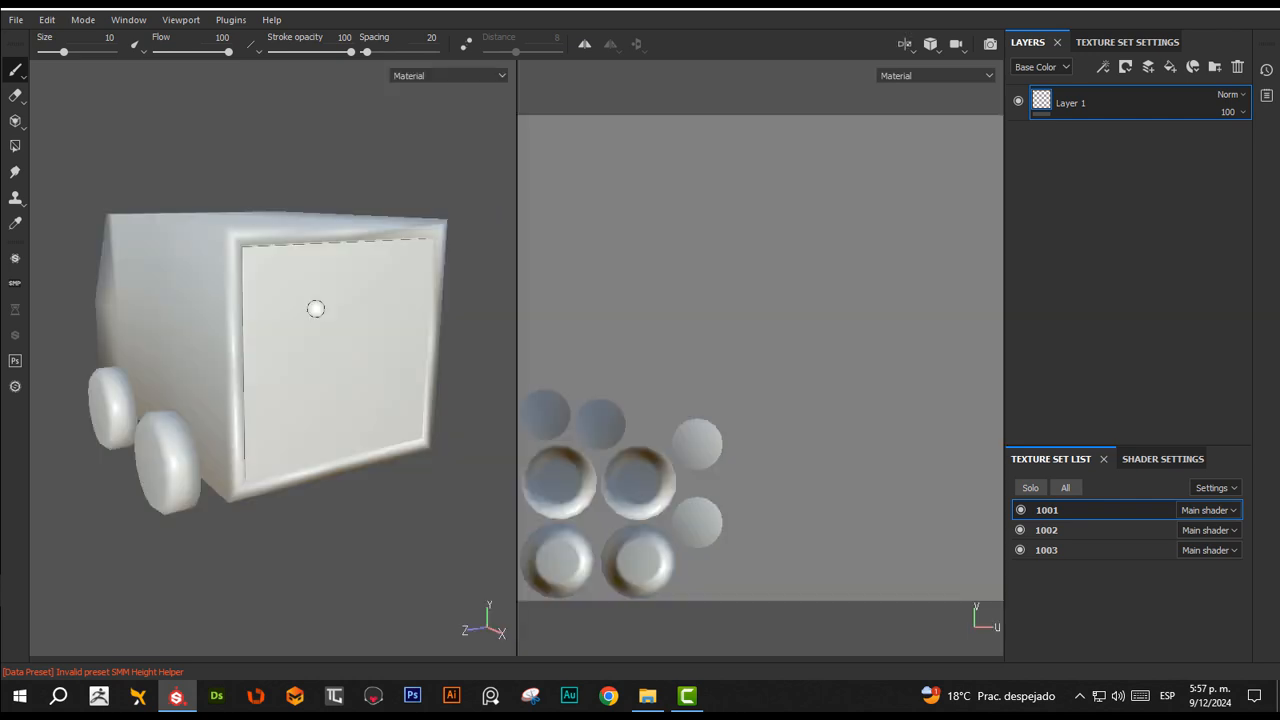
click(1066, 527)
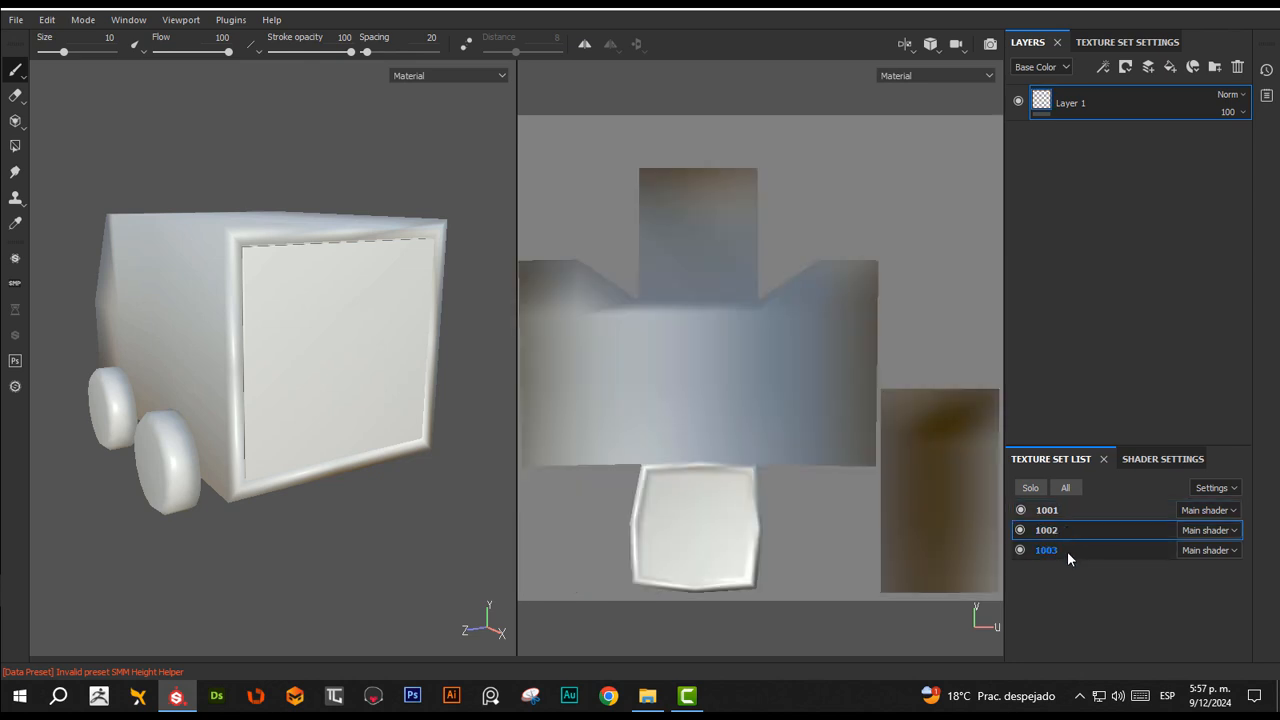
click(1067, 551)
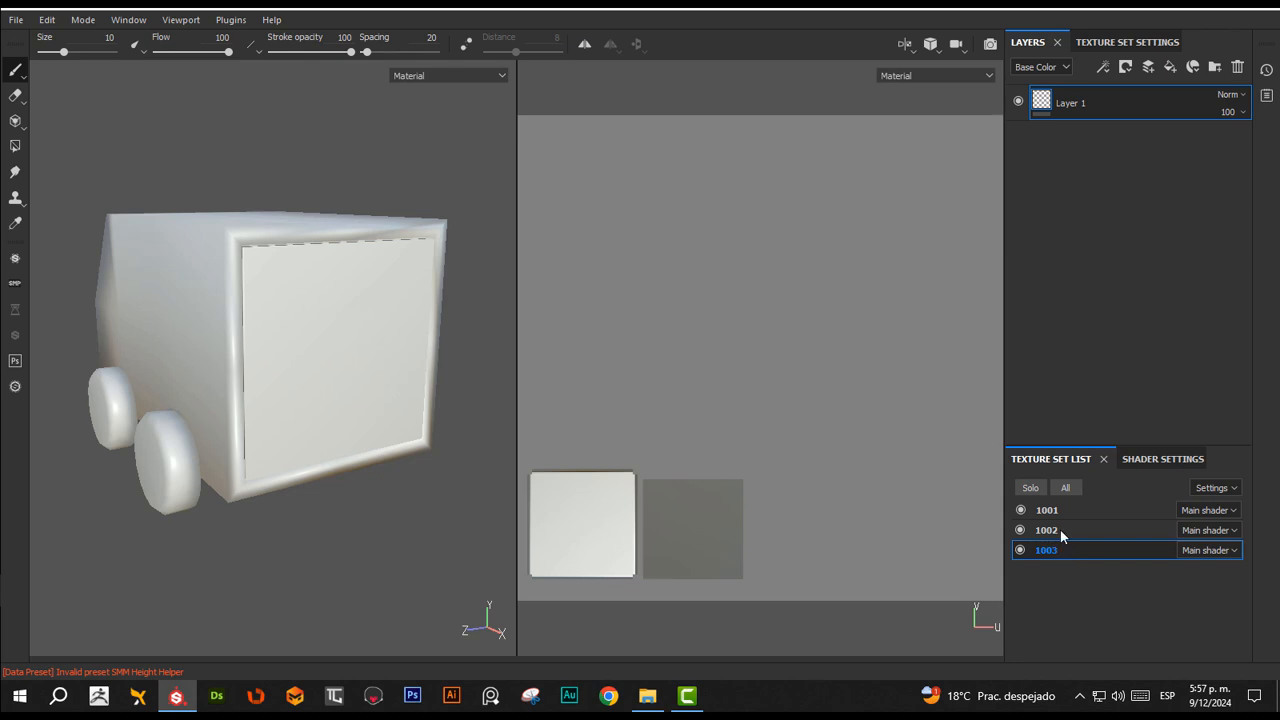
Isolate the back door's texture set 1003, and switch the visibility to only the body's set 1002 to inspect it.
click(1030, 487)
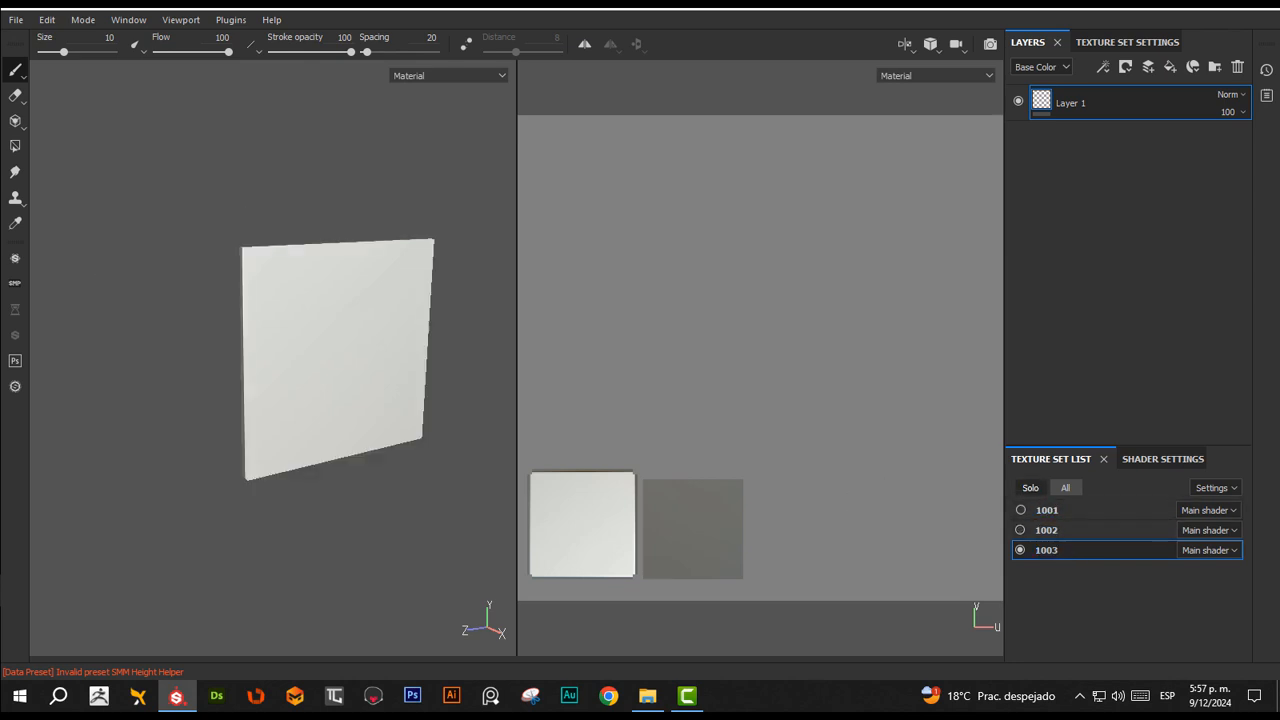
alt+drag(175, 453, 240, 486)
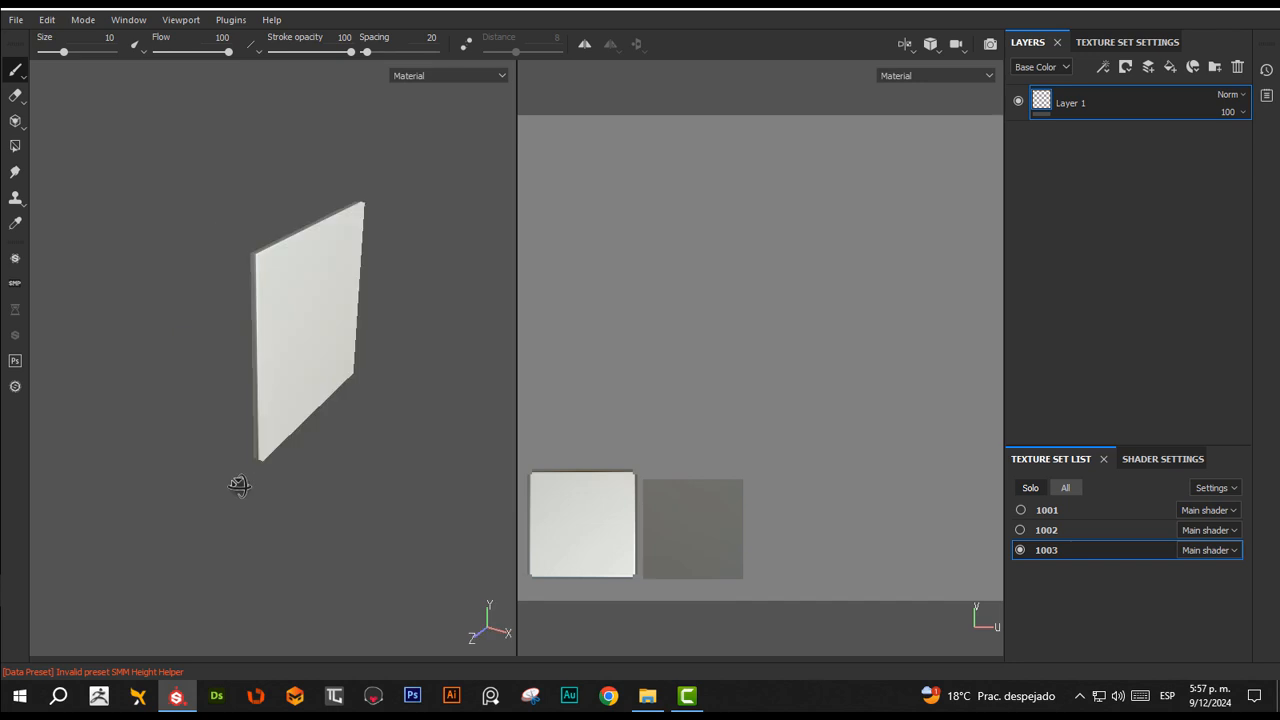
click(1021, 530)
click(1022, 551)
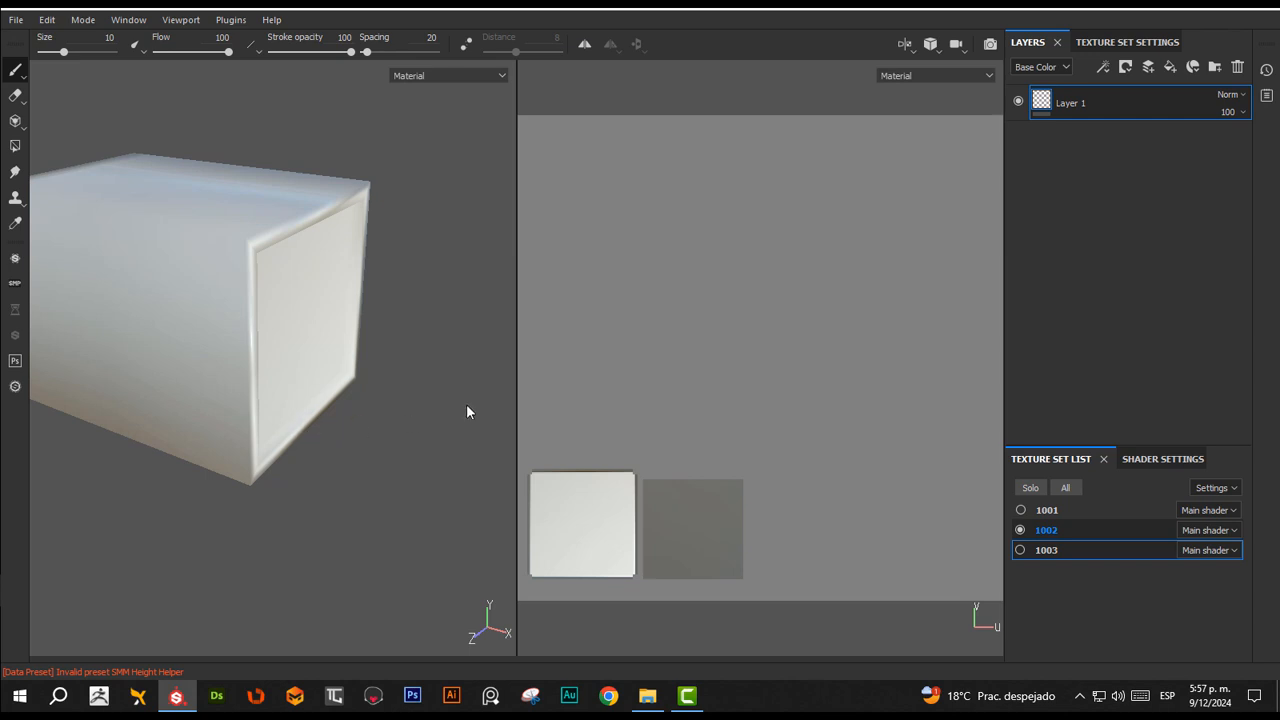
mouse_move(212, 402)
alt+mouse_down()
mouse_move(364, 373)
mouse_move(297, 403)
mouse_move(243, 398)
alt+mouse_up()
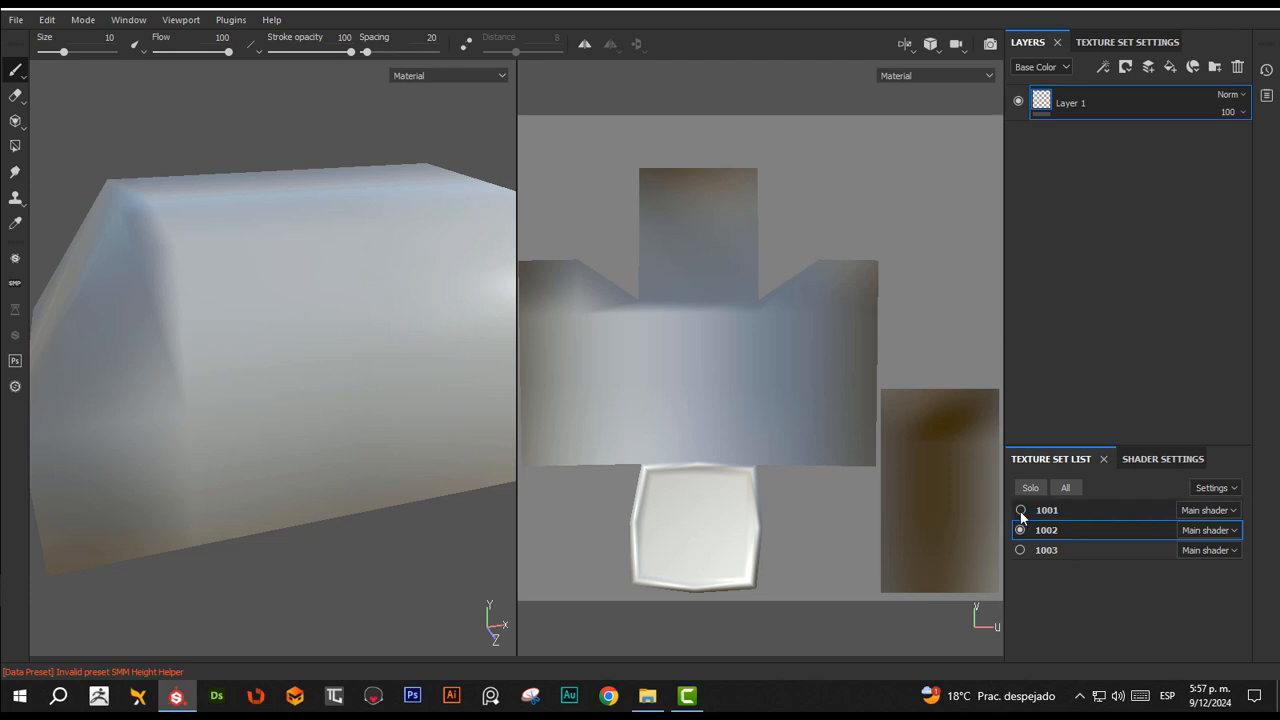
Show only the wheels' texture set 1001 and inspect its parts and UV layout.
click(1020, 510)
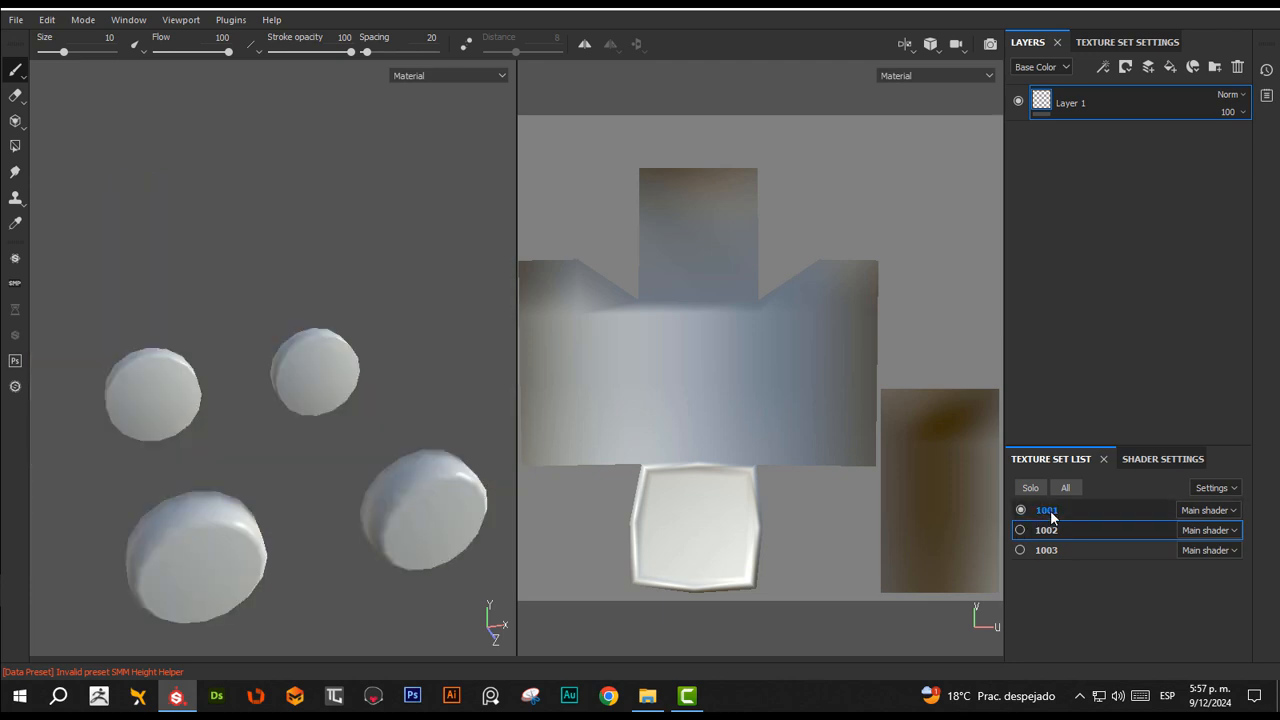
click(369, 469)
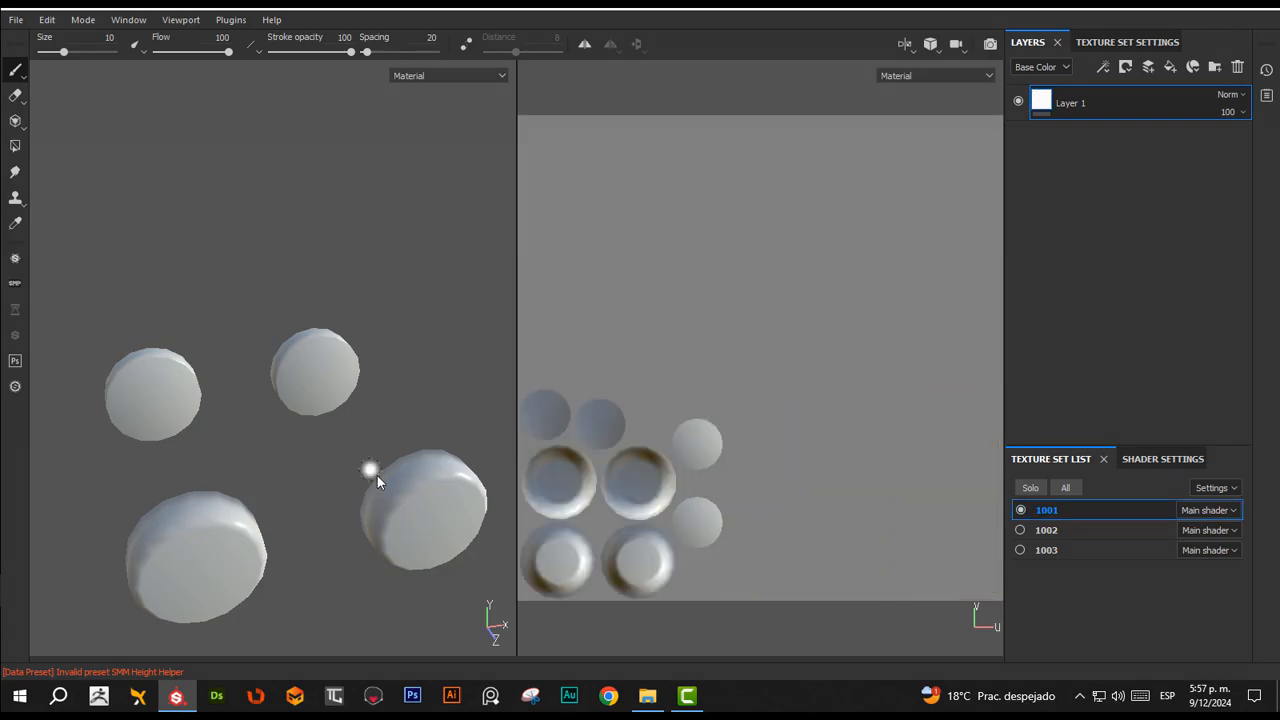
alt+drag(377, 475, 358, 490)
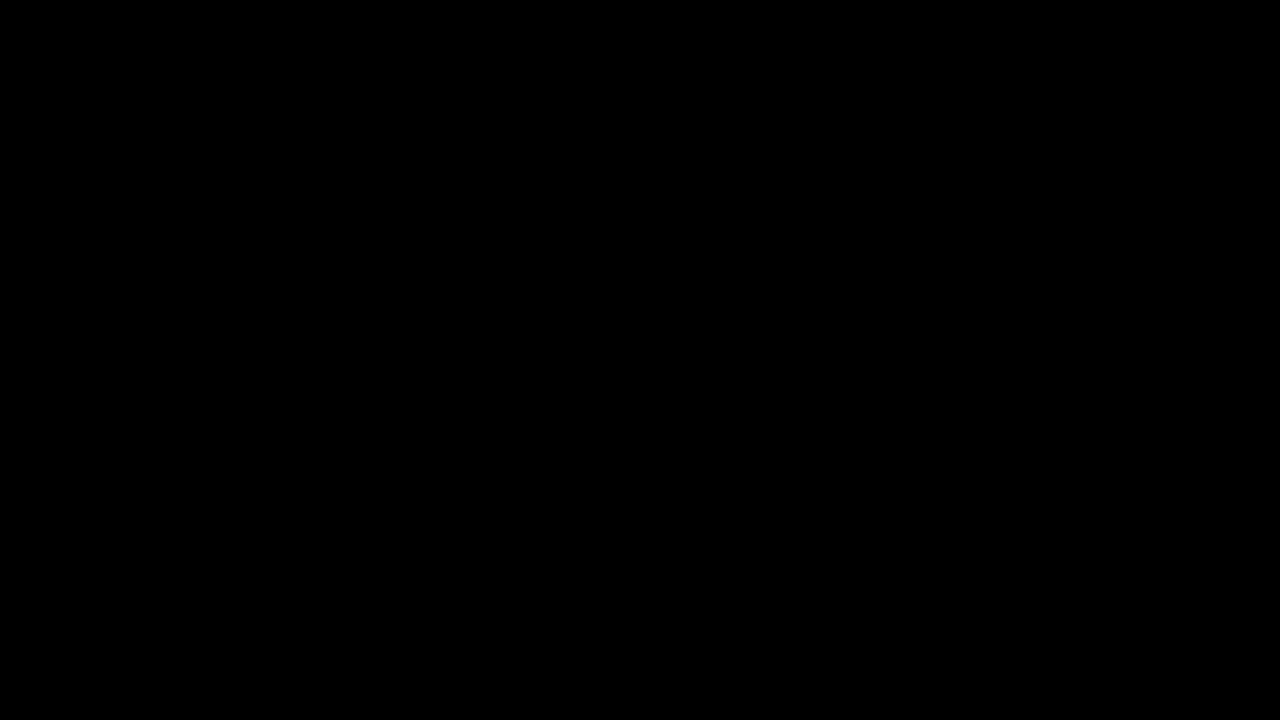